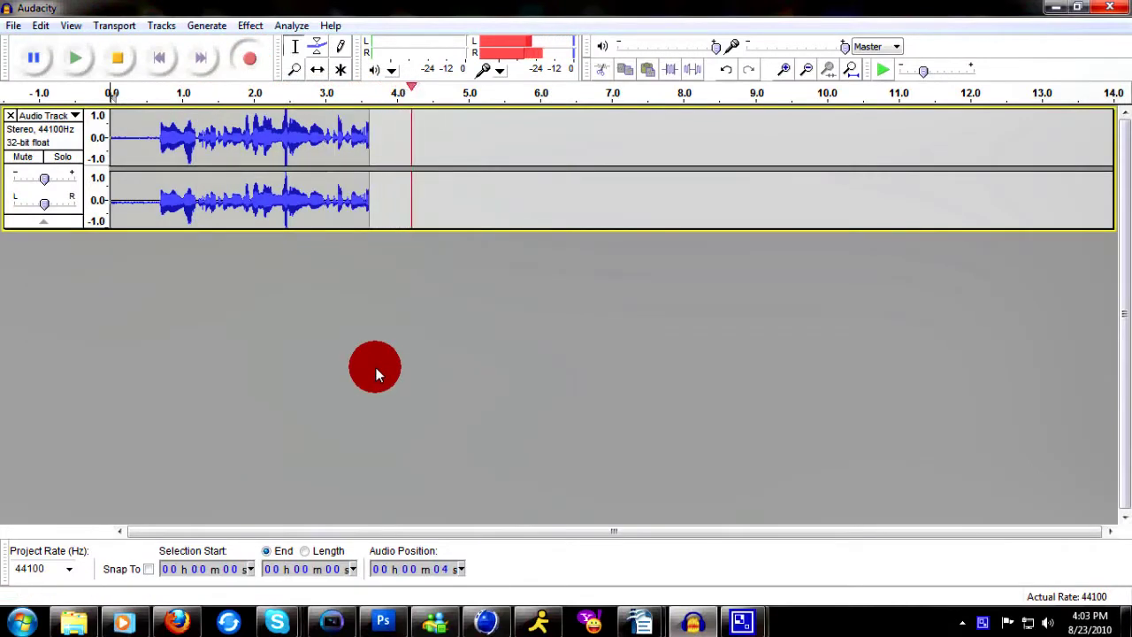
In Cinema 4D, add a Sphere primitive and a Floor object to the scene
{"action": "left_click", "coordinate": [465, 614]}
{"action": "left_click_drag", "start_coordinate": [459, 51], "coordinate": [576, 70]}
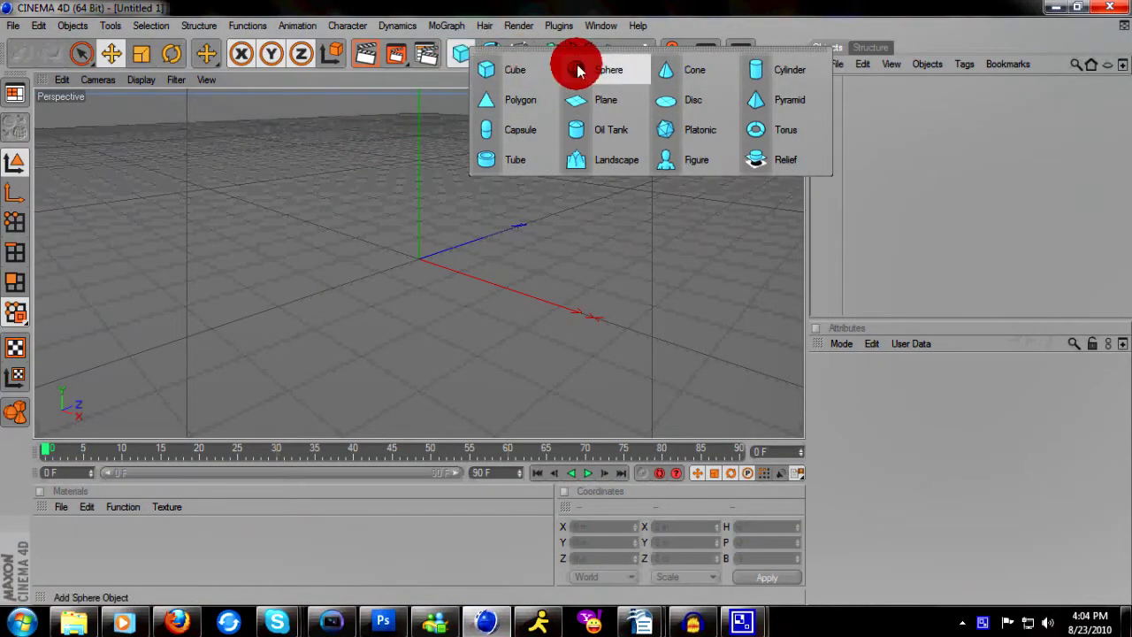
{"action": "left_click", "coordinate": [582, 68]}
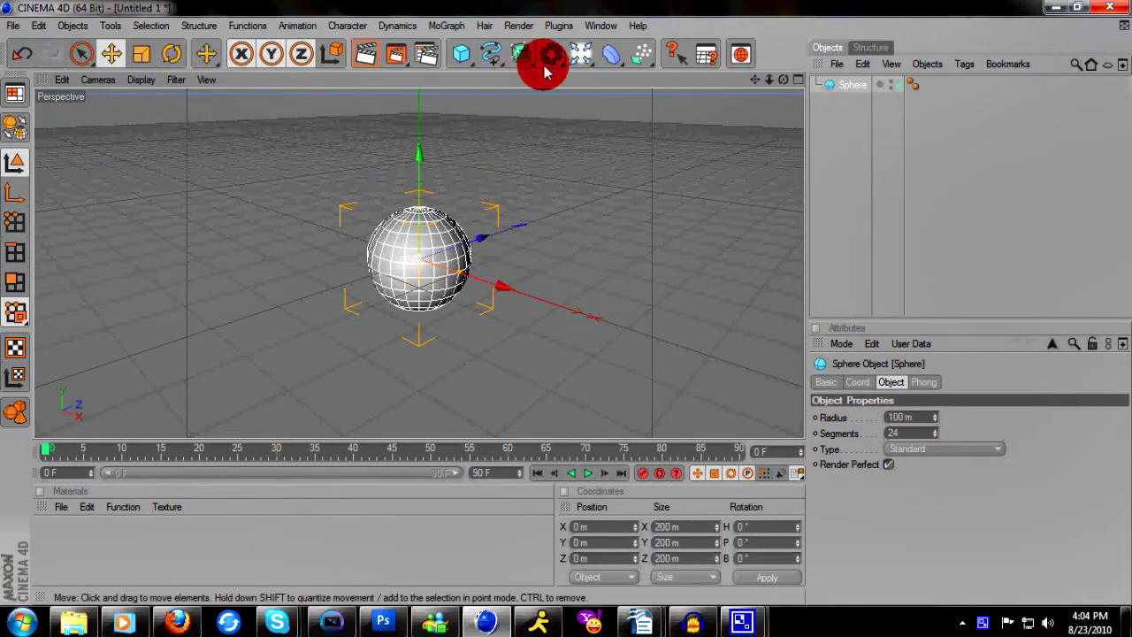
{"action": "left_click", "coordinate": [576, 58]}
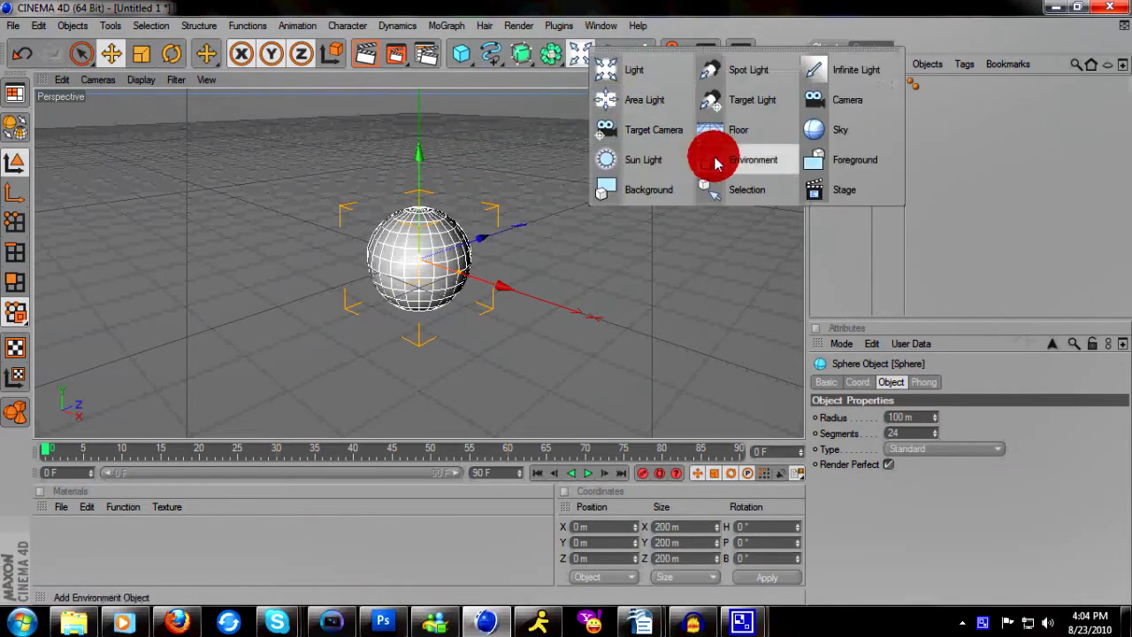
{"action": "left_click", "coordinate": [769, 129]}
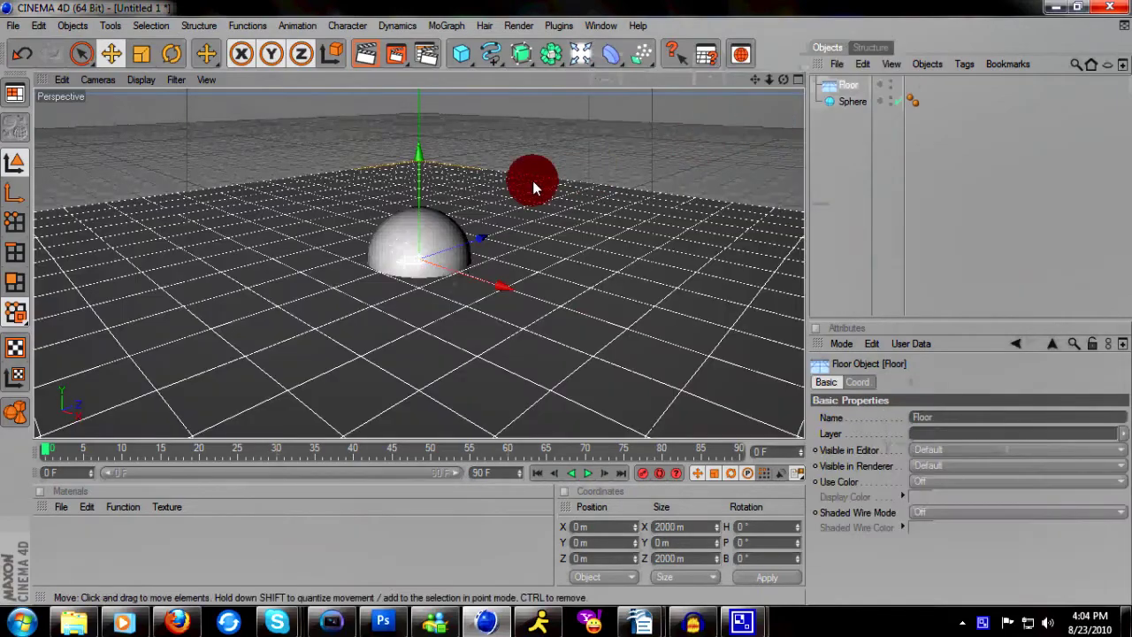
Lower the floor to about -94 m in Y so it sits just below the sphere
{"action": "left_click_drag", "start_coordinate": [566, 303], "coordinate": [566, 302]}
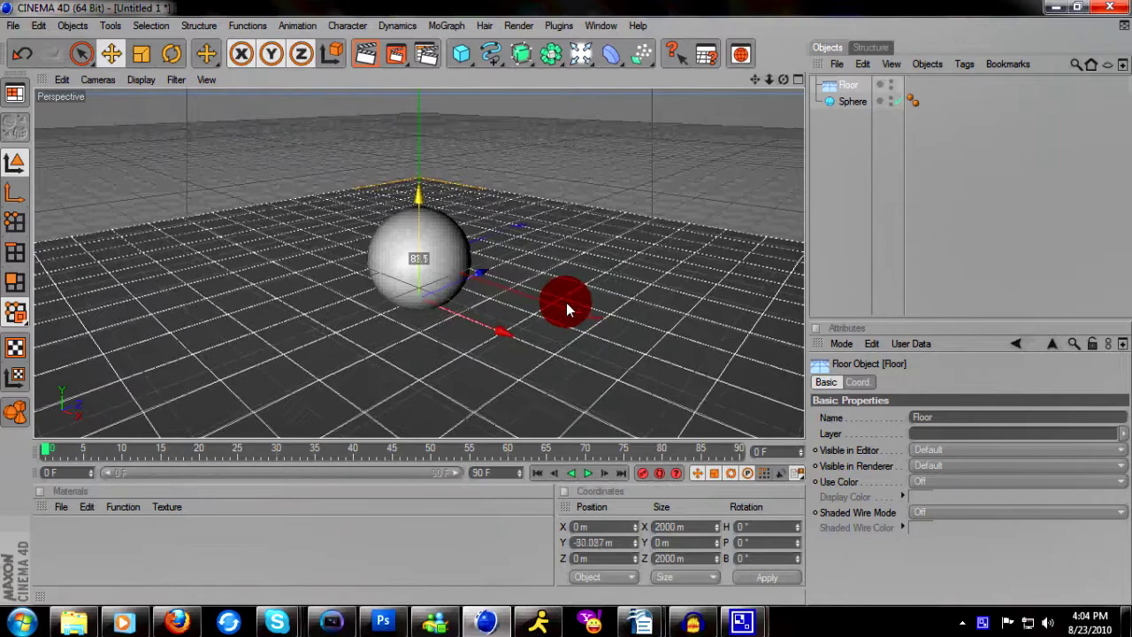
{"action": "left_click_drag", "start_coordinate": [566, 302], "coordinate": [580, 172]}
{"action": "left_click_drag", "start_coordinate": [782, 79], "coordinate": [569, 305]}
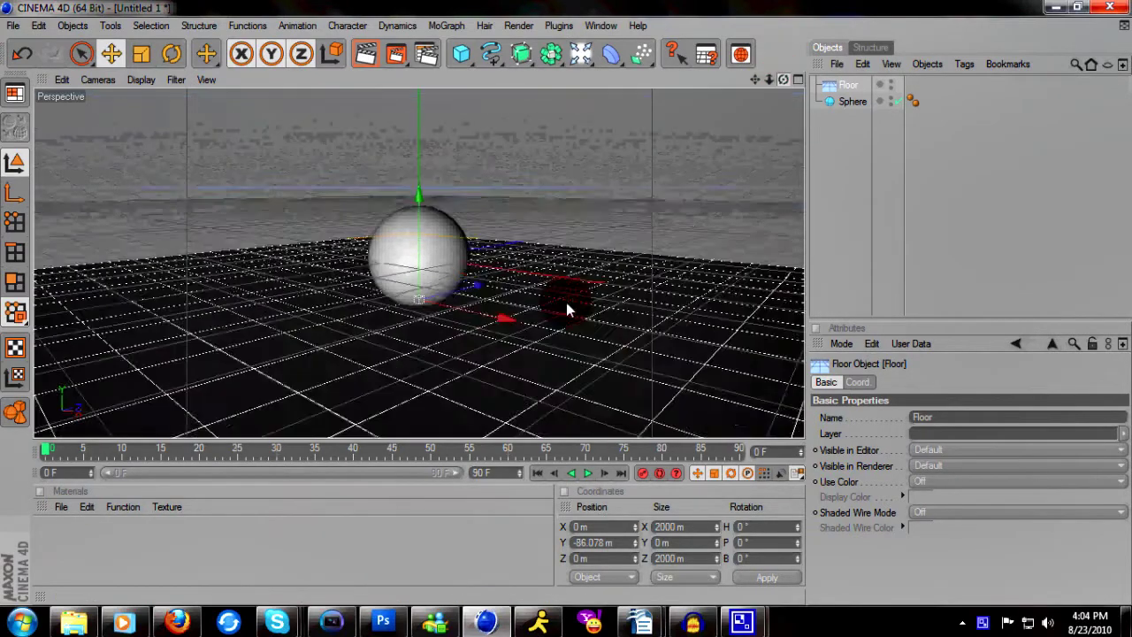
{"action": "left_click_drag", "start_coordinate": [393, 212], "coordinate": [564, 298]}
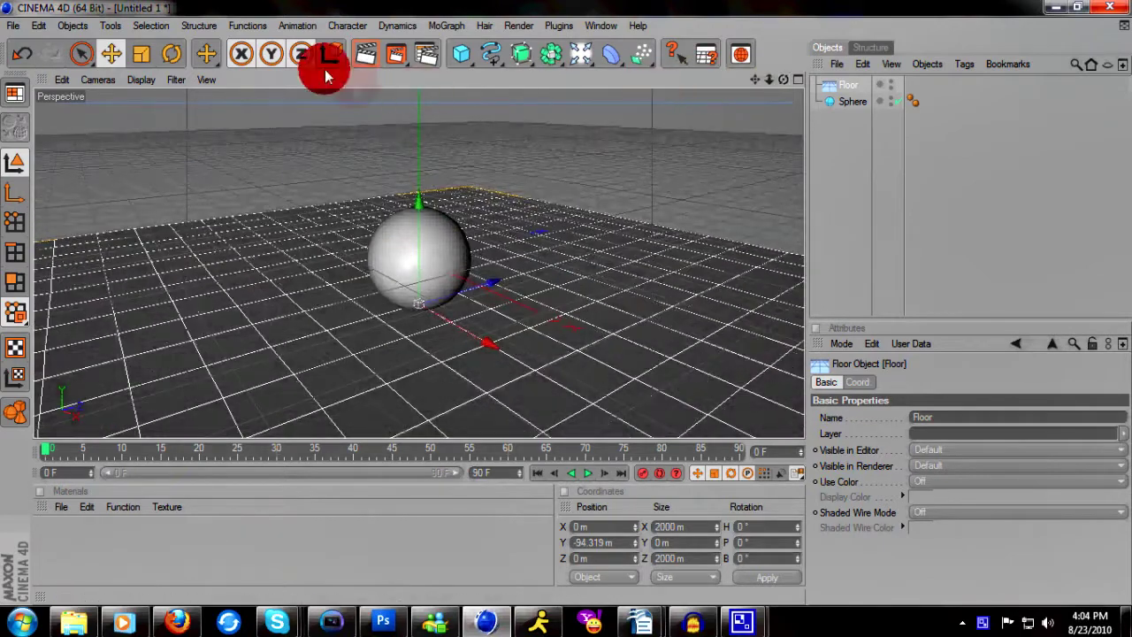
Preview-render the view, add four lights, and move Light.3 out along Z
{"action": "left_click", "coordinate": [366, 54]}
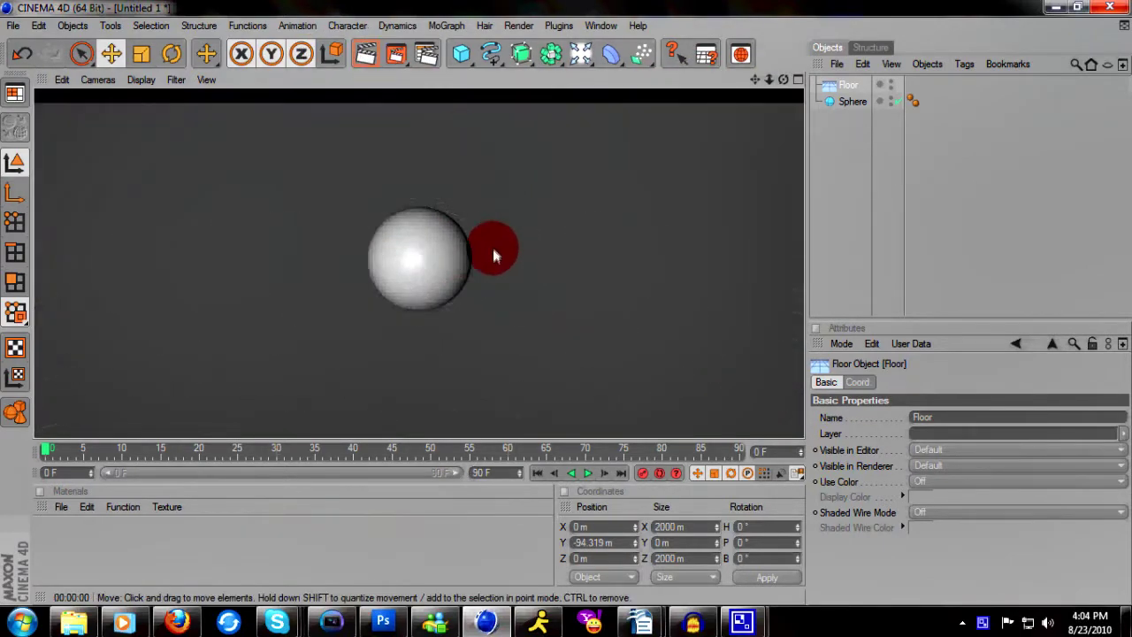
{"action": "left_click", "coordinate": [579, 54]}
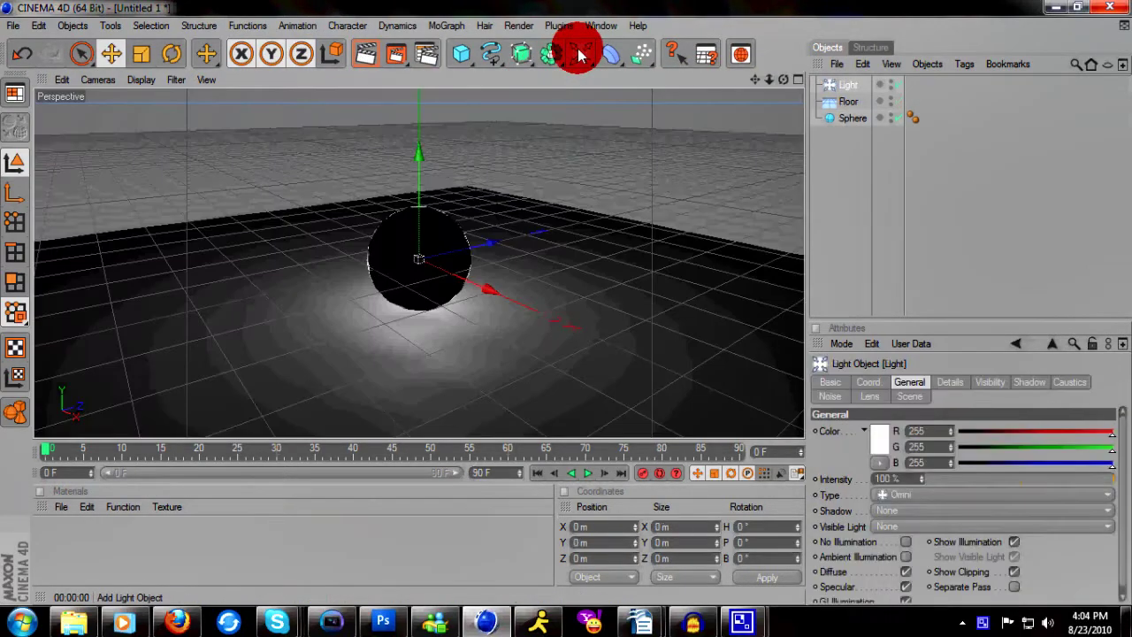
{"action": "triple_click", "coordinate": [579, 54]}
{"action": "left_click_drag", "start_coordinate": [486, 243], "coordinate": [701, 192]}
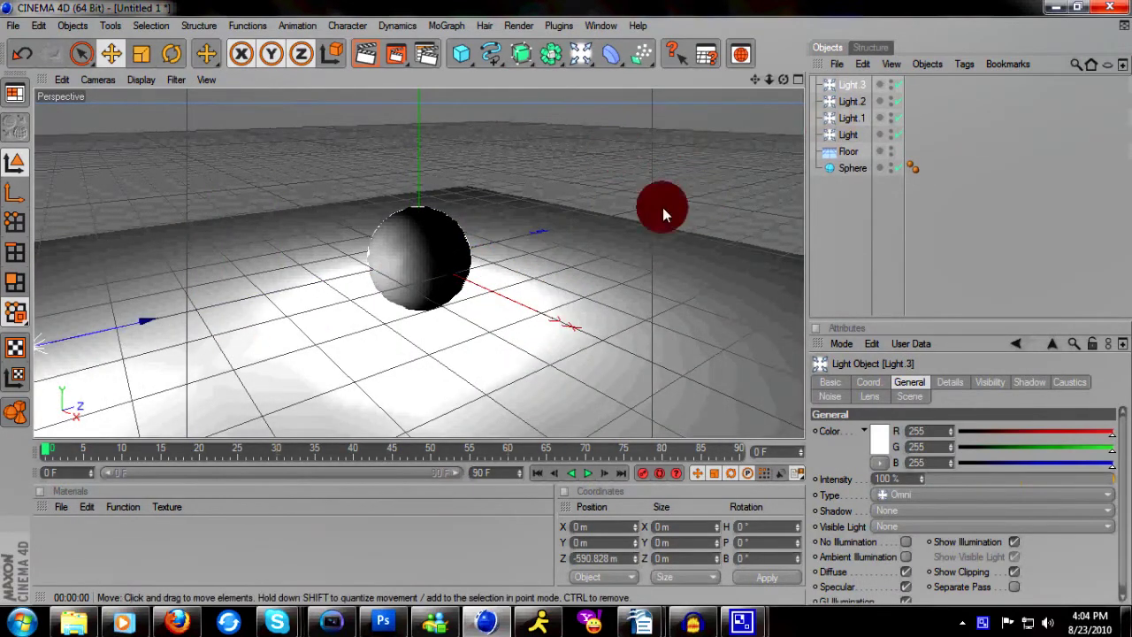
Move Light to the side, Light.1 behind and above, and Light.2 opposite and higher
{"action": "left_click", "coordinate": [835, 134]}
{"action": "left_click_drag", "start_coordinate": [469, 274], "coordinate": [565, 302]}
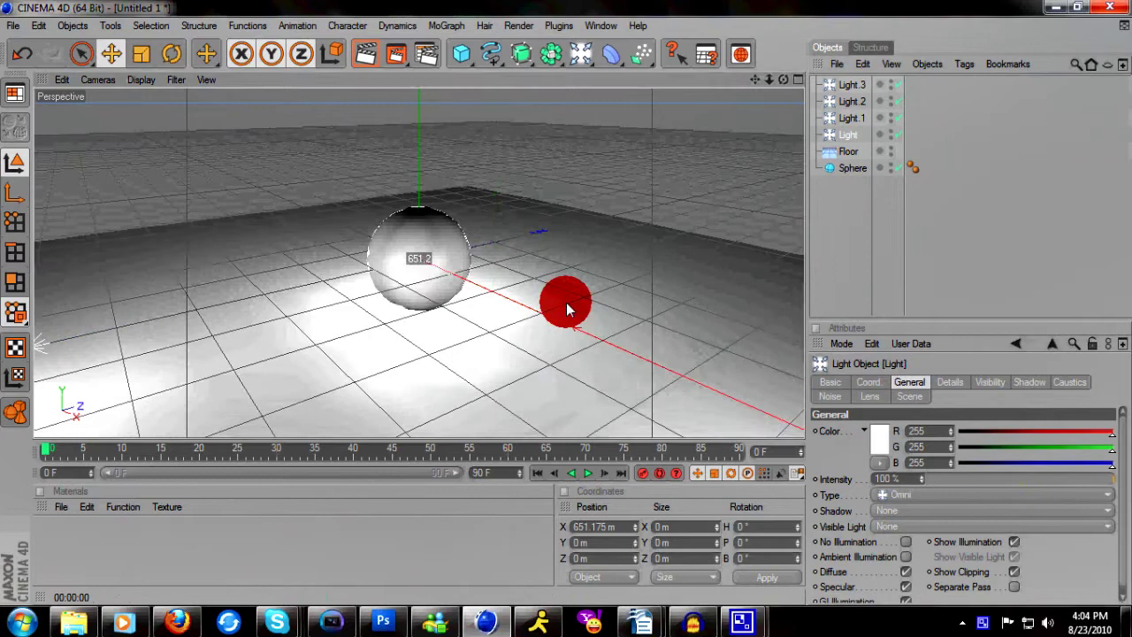
{"action": "left_click", "coordinate": [875, 124]}
{"action": "left_click_drag", "start_coordinate": [536, 212], "coordinate": [560, 303]}
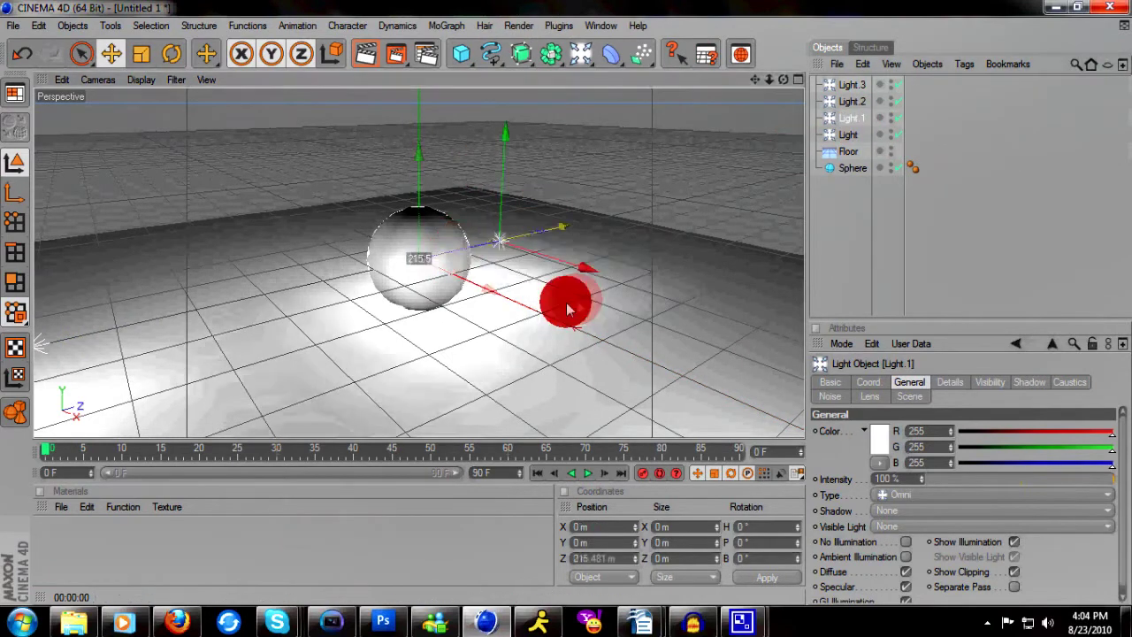
{"action": "left_click_drag", "start_coordinate": [604, 150], "coordinate": [565, 302]}
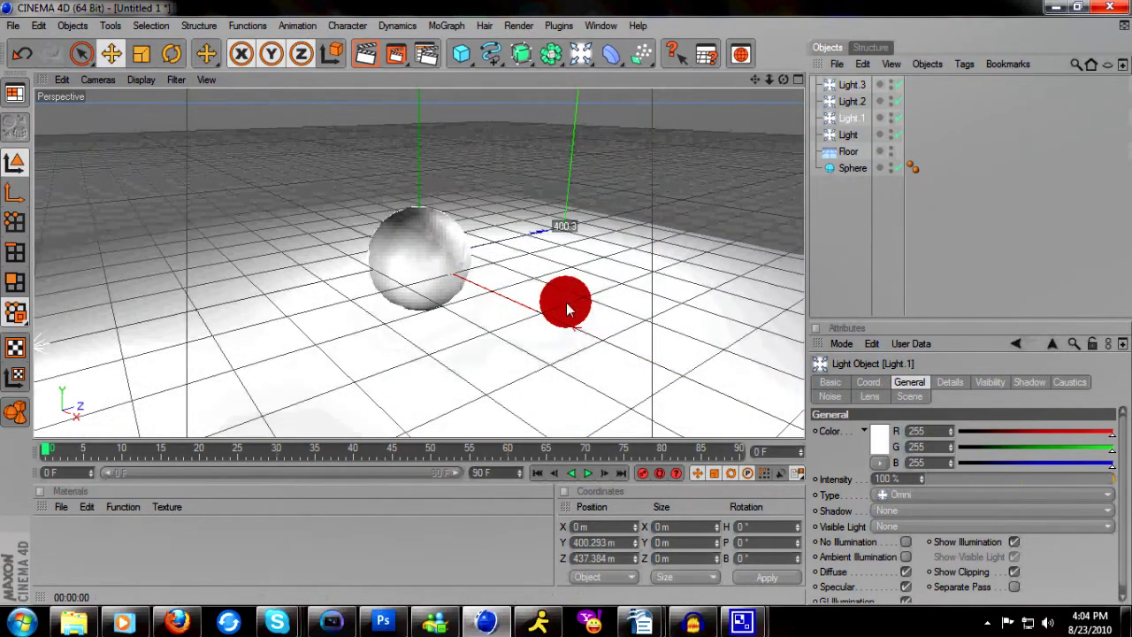
{"action": "left_click", "coordinate": [852, 101]}
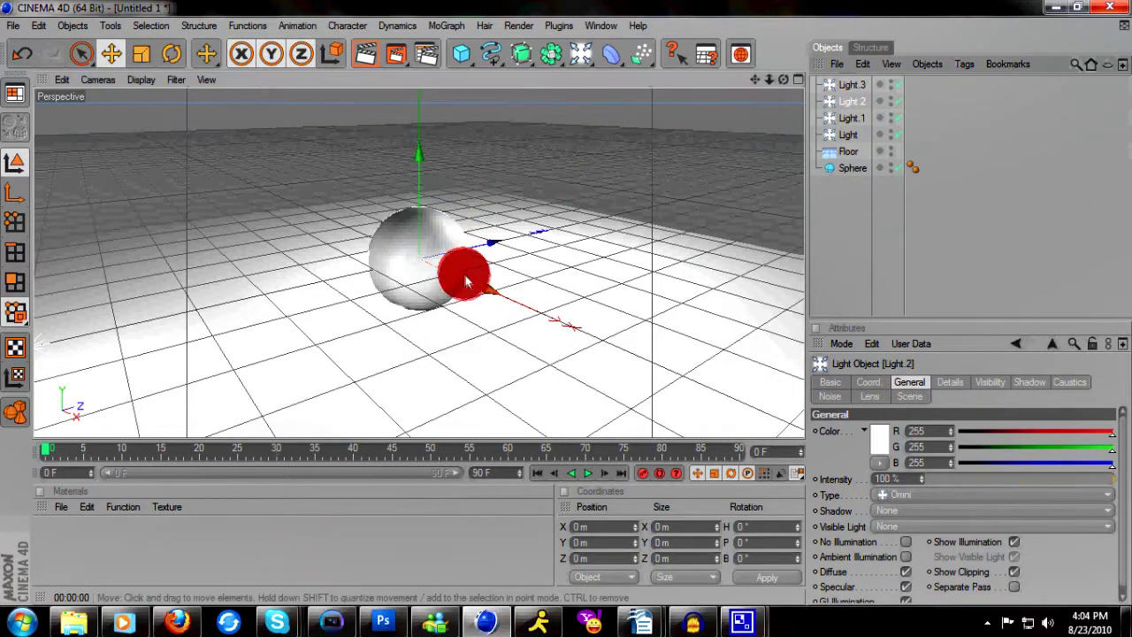
{"action": "left_click_drag", "start_coordinate": [462, 270], "coordinate": [560, 303]}
{"action": "left_click_drag", "start_coordinate": [298, 177], "coordinate": [295, 126]}
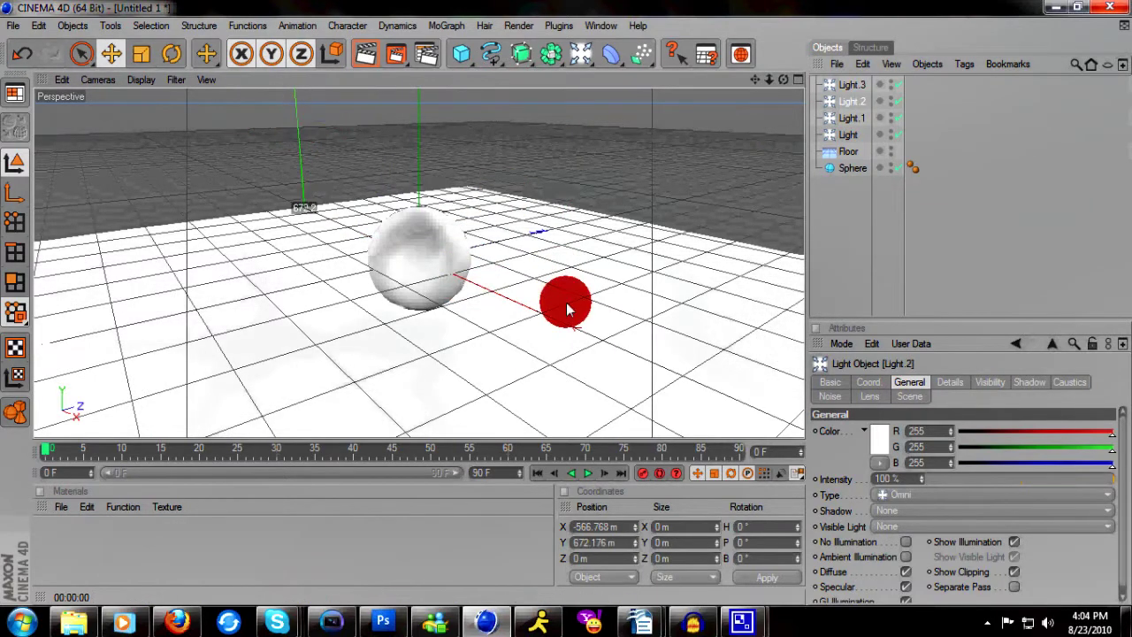
Select all four lights and lower their Intensity to 34%
{"action": "left_click", "coordinate": [848, 135]}
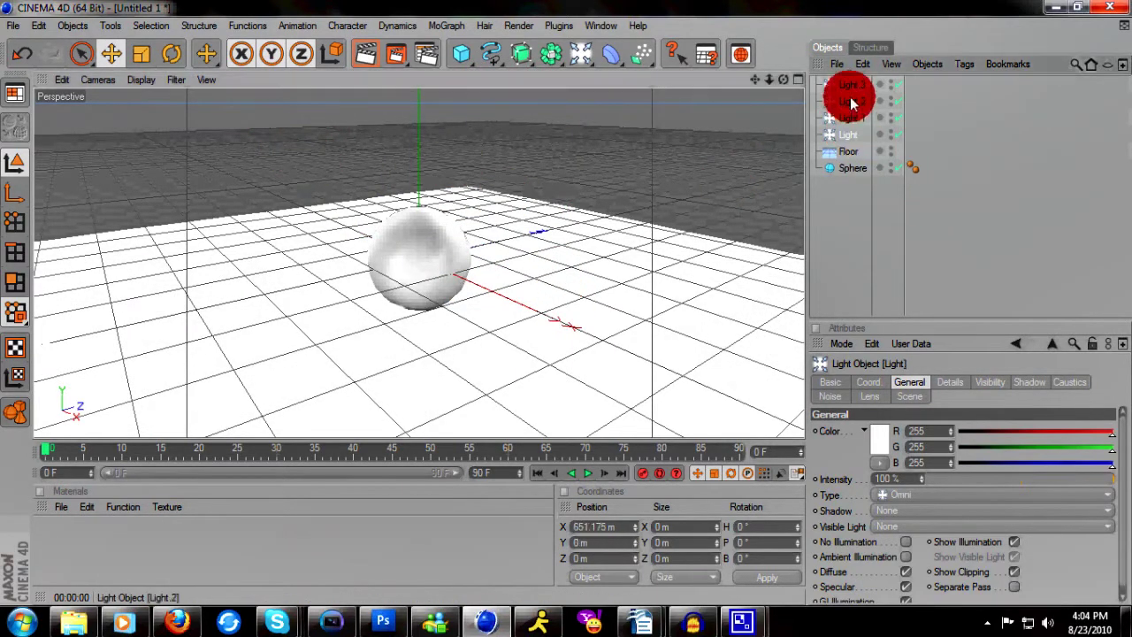
{"action": "left_click", "coordinate": [852, 85], "text": "shift"}
{"action": "left_click_drag", "start_coordinate": [946, 489], "coordinate": [990, 486]}
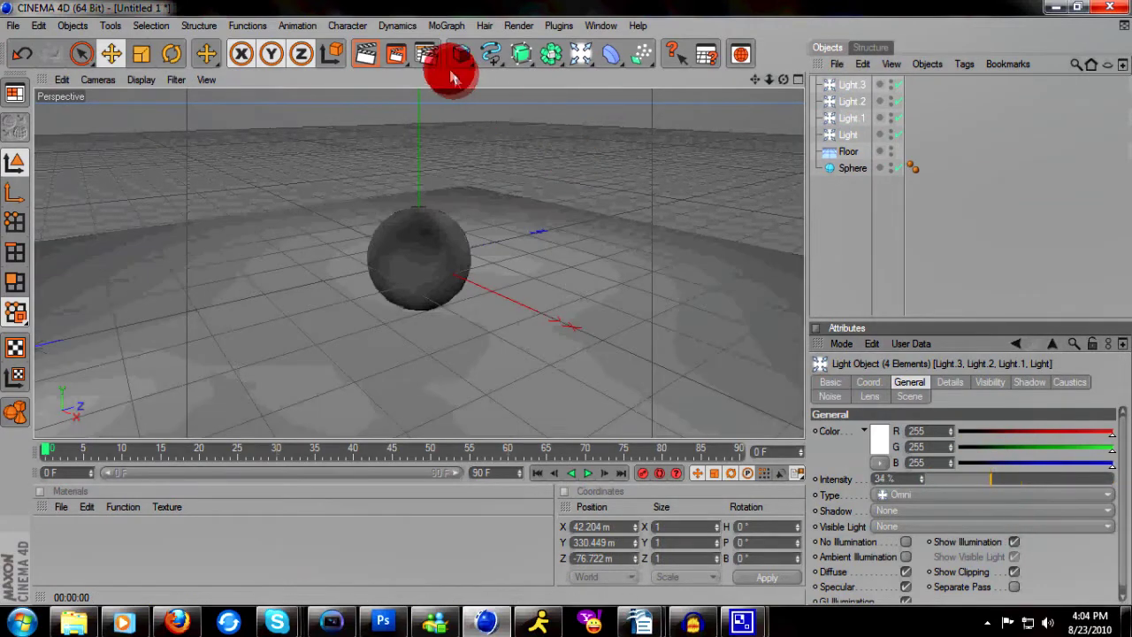
Preview-render the dimmer scene, orbit the view and select the sphere
{"action": "left_click", "coordinate": [367, 55]}
{"action": "left_click", "coordinate": [488, 285]}
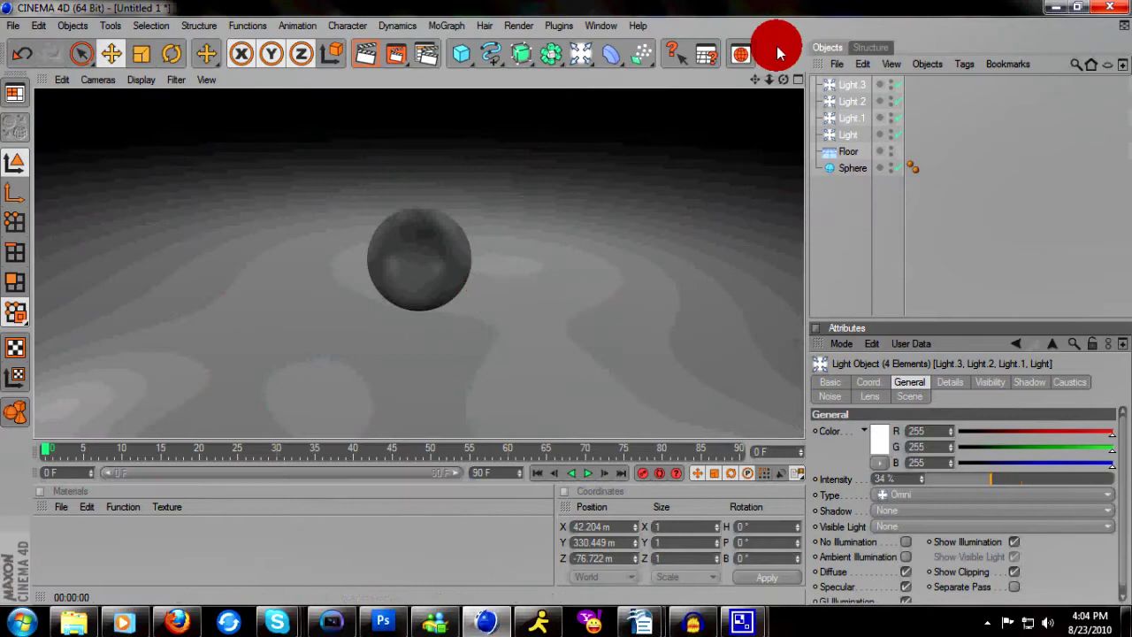
{"action": "left_click_drag", "start_coordinate": [785, 82], "coordinate": [476, 259]}
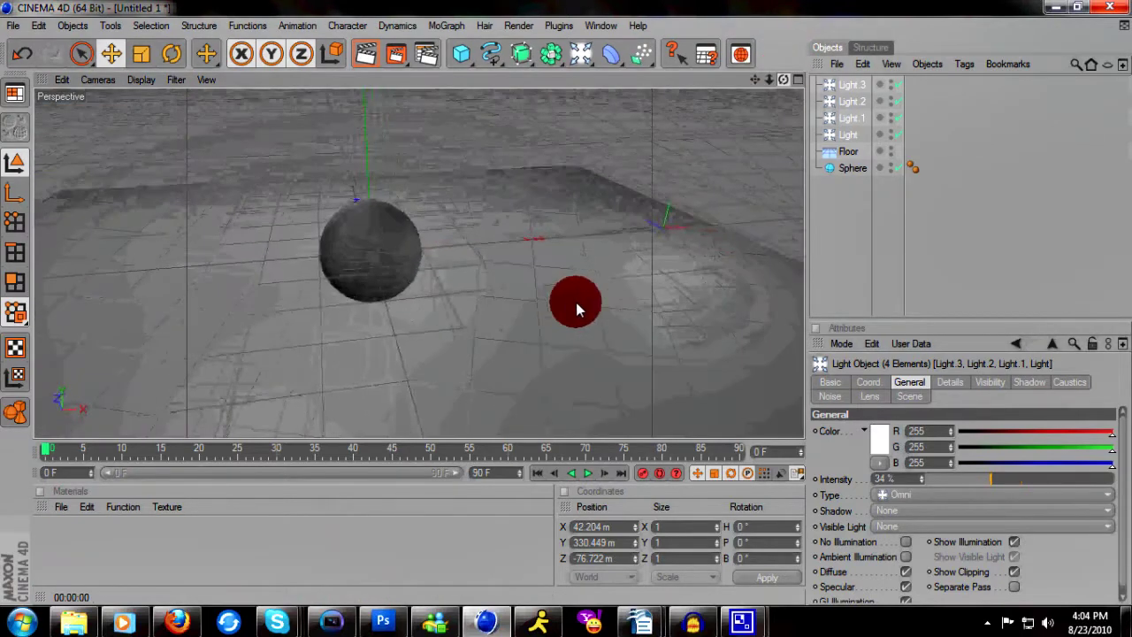
{"action": "left_click", "coordinate": [389, 251]}
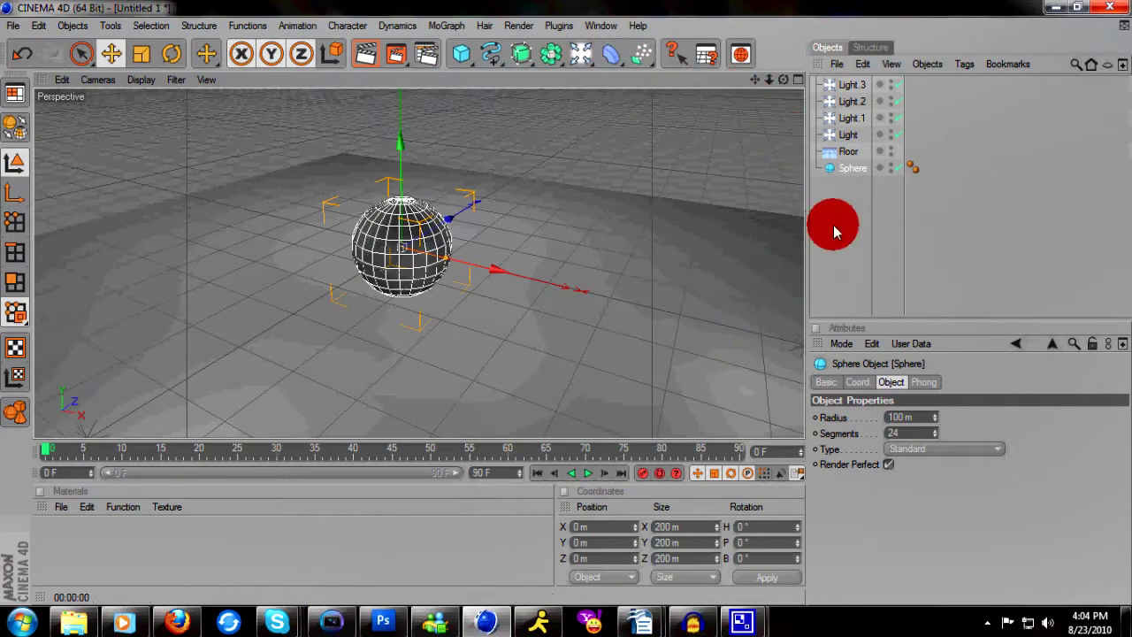
Create a new material Mat and give it a bright blue colour
{"action": "double_click", "coordinate": [245, 530]}
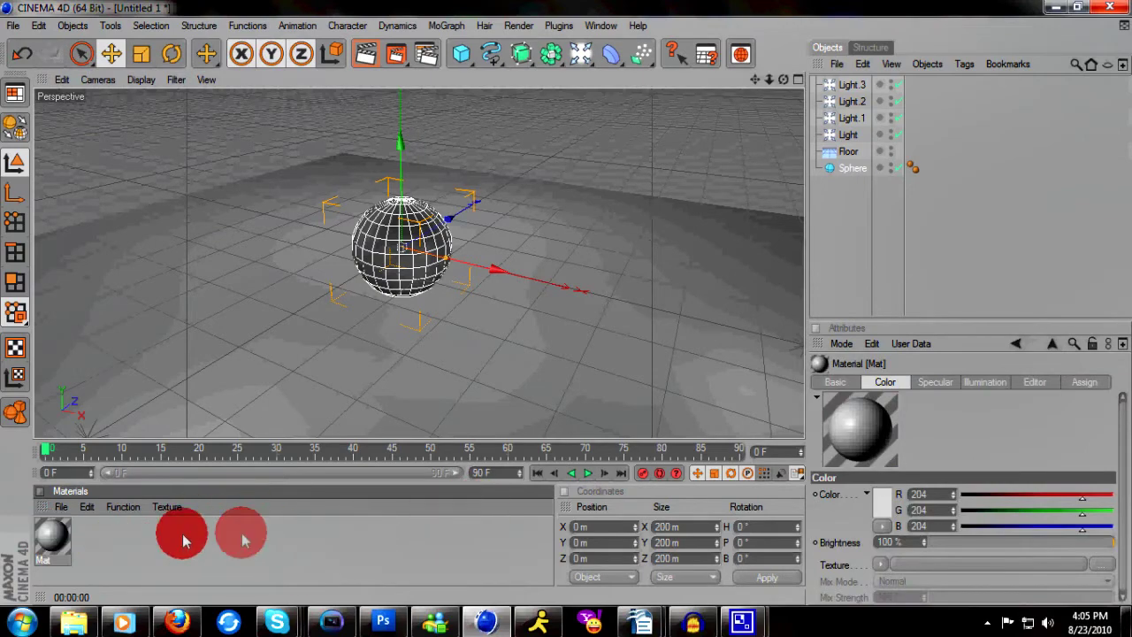
{"action": "double_click", "coordinate": [49, 533]}
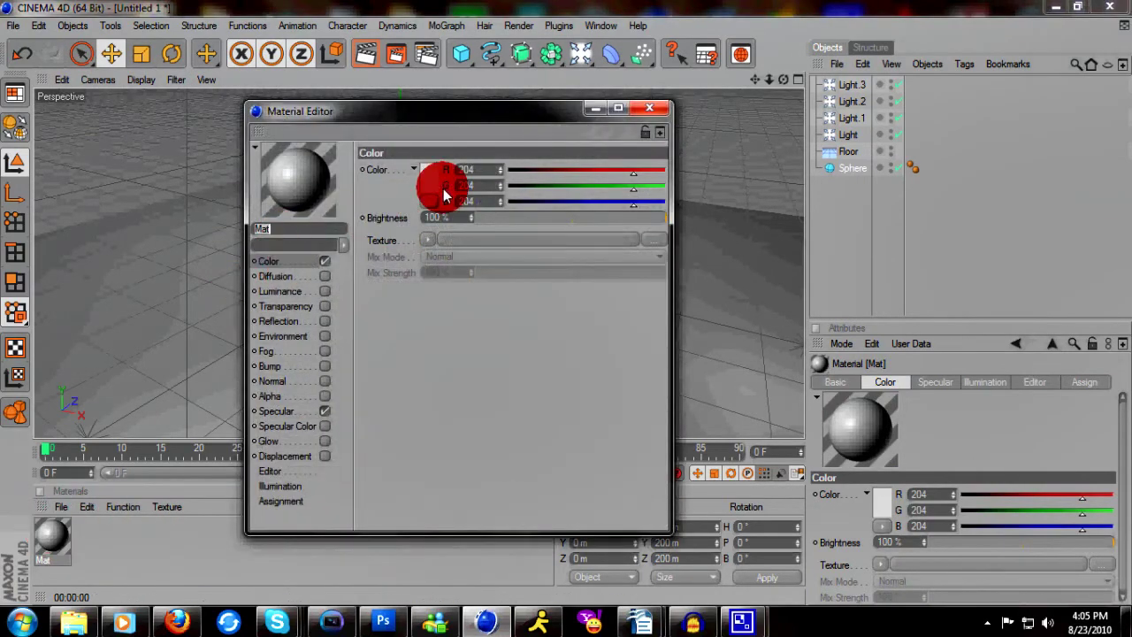
{"action": "left_click", "coordinate": [427, 180]}
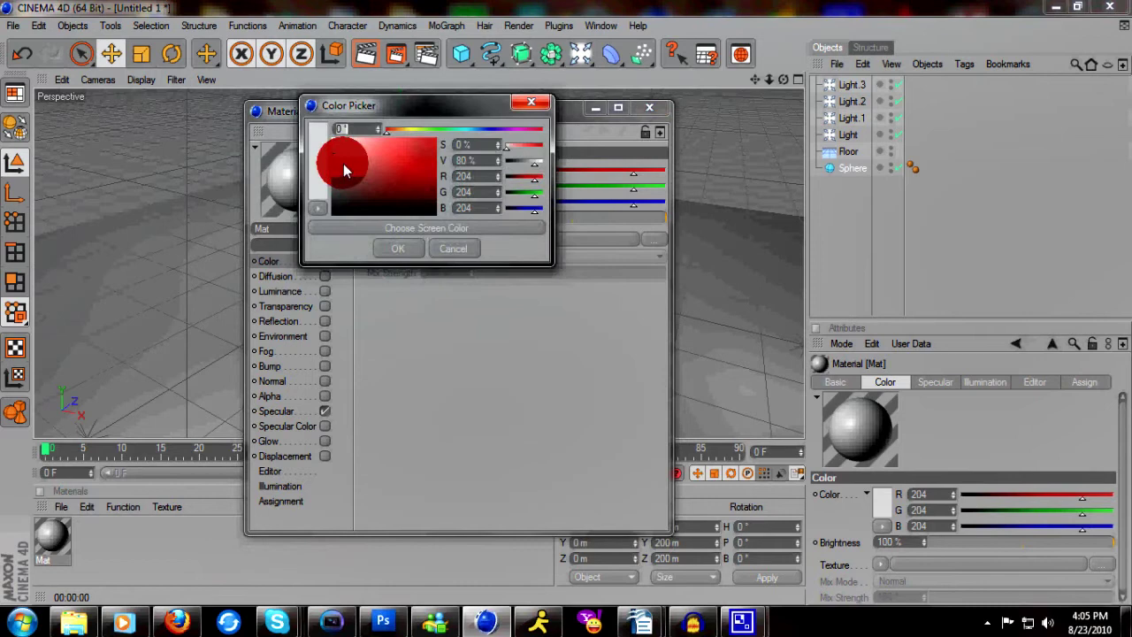
{"action": "left_click_drag", "start_coordinate": [336, 168], "coordinate": [434, 133]}
{"action": "left_click", "coordinate": [482, 130]}
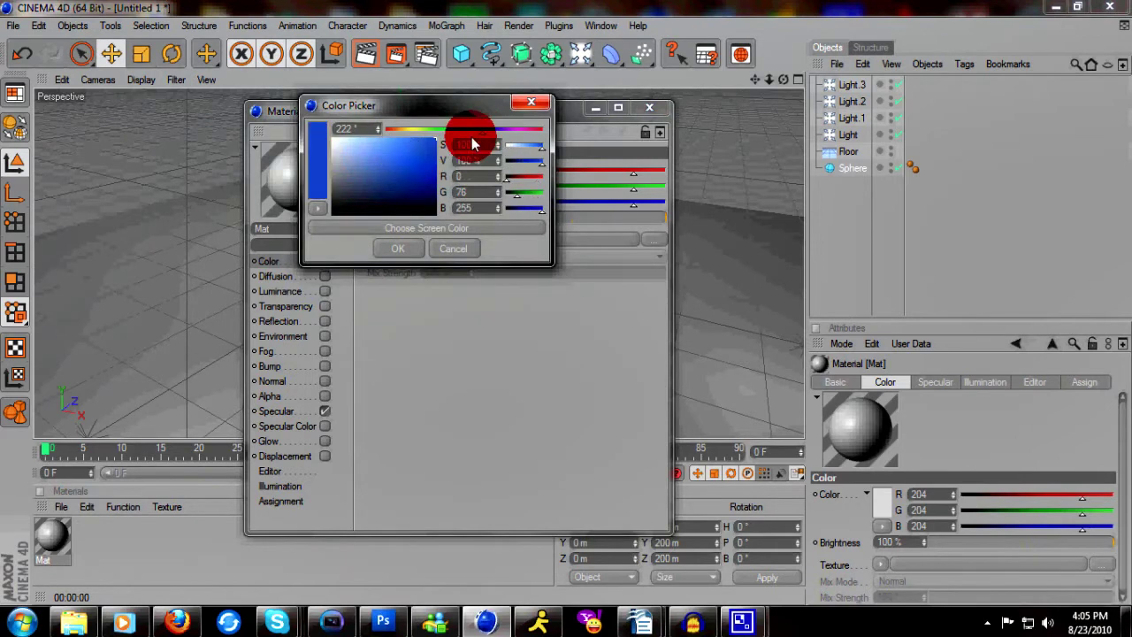
{"action": "left_click", "coordinate": [420, 250]}
Darken the Mat colour to deep blue RGB 14/45/117
{"action": "left_click", "coordinate": [413, 169]}
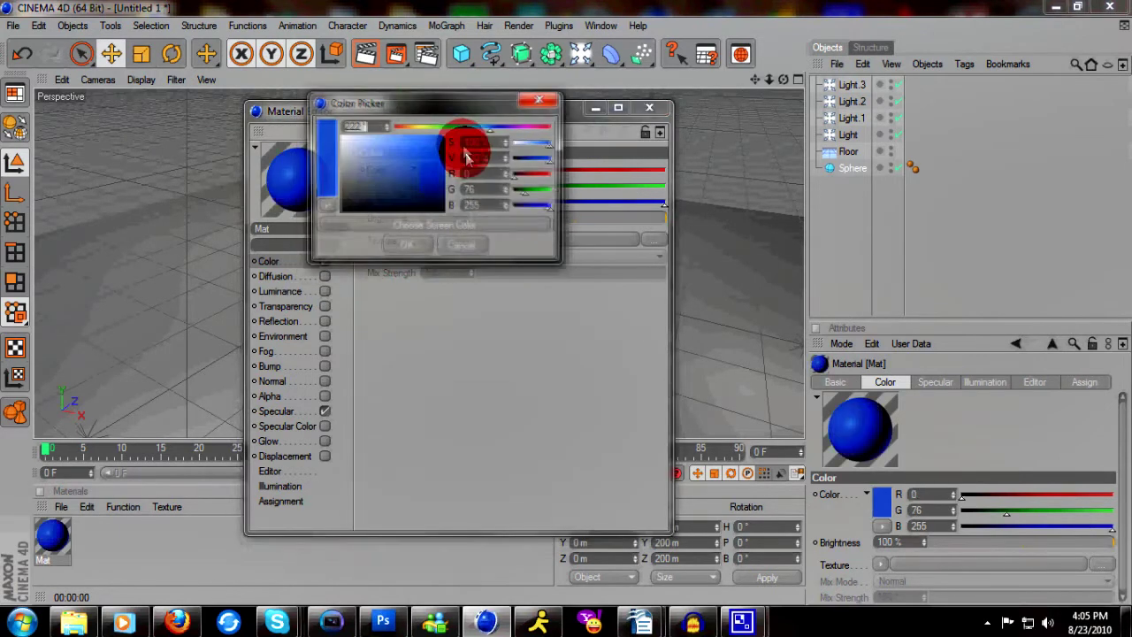
{"action": "left_click", "coordinate": [424, 182]}
{"action": "left_click_drag", "start_coordinate": [423, 176], "coordinate": [431, 177]}
{"action": "left_click", "coordinate": [407, 265]}
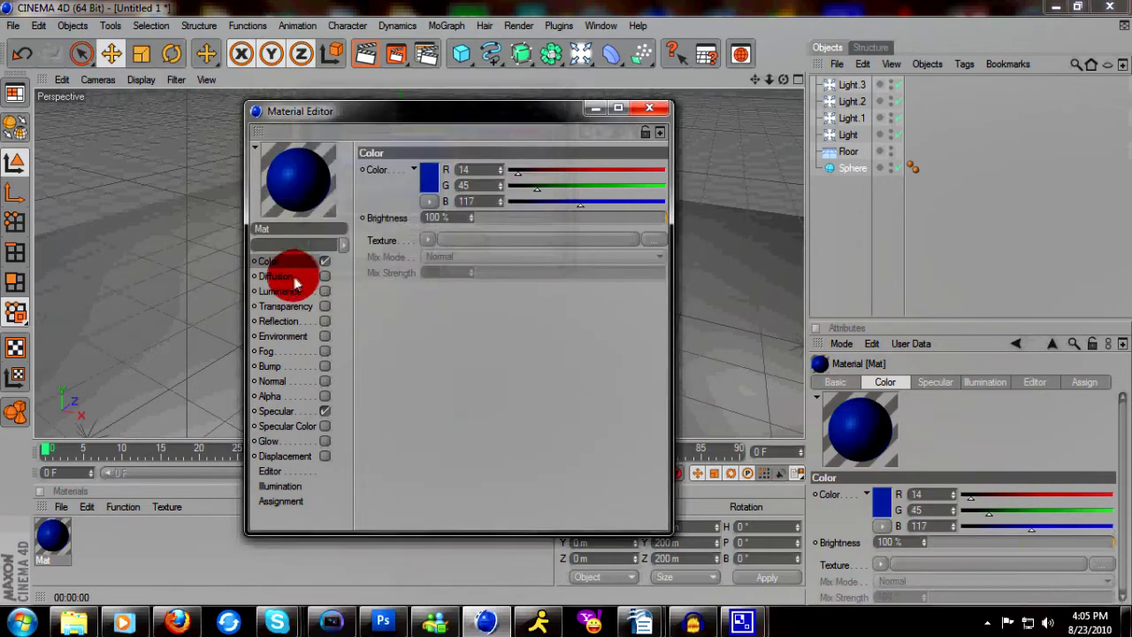
{"action": "left_click", "coordinate": [289, 305]}
Enable 20% reflection using a Fresnel texture at about 26% mix strength
{"action": "left_click", "coordinate": [324, 321]}
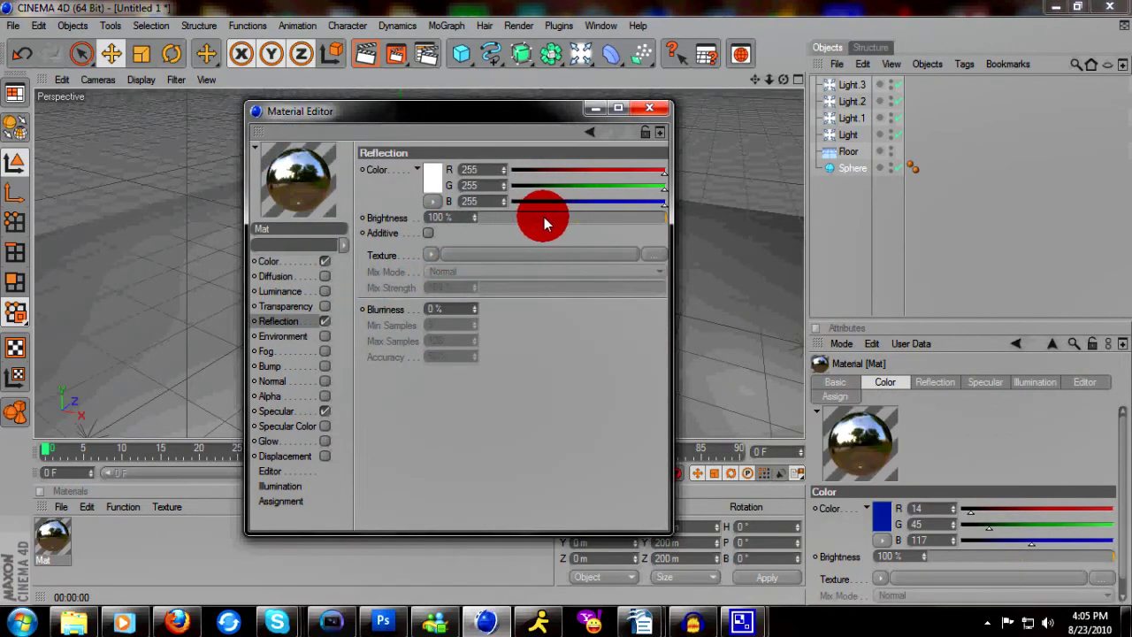
{"action": "left_click_drag", "start_coordinate": [537, 217], "coordinate": [511, 224]}
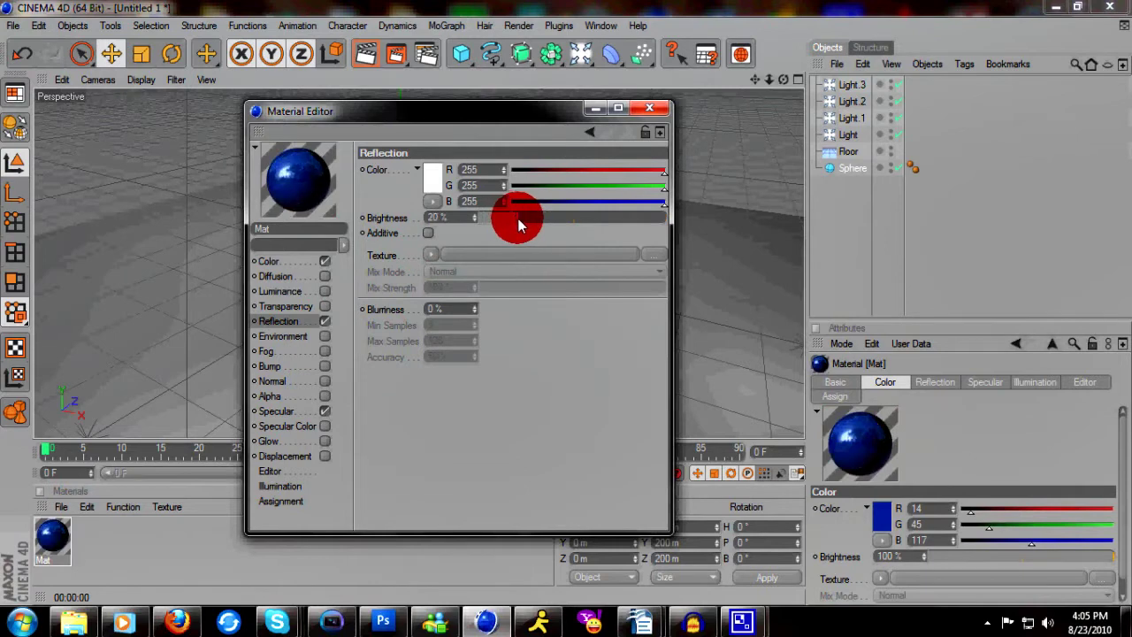
{"action": "left_click", "coordinate": [435, 264]}
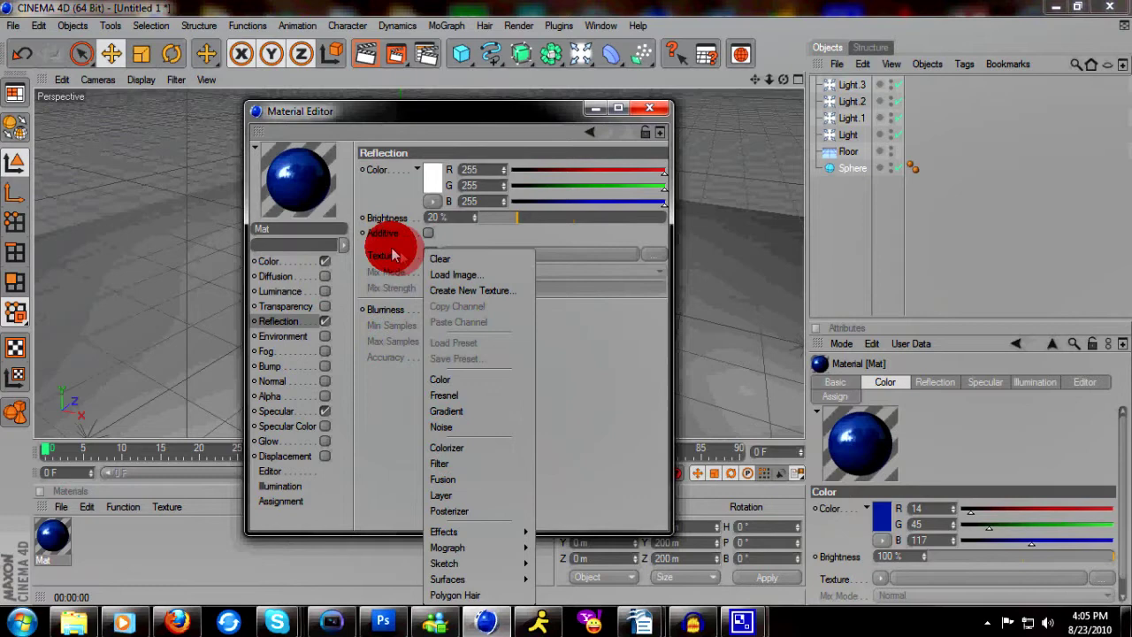
{"action": "left_click", "coordinate": [393, 255]}
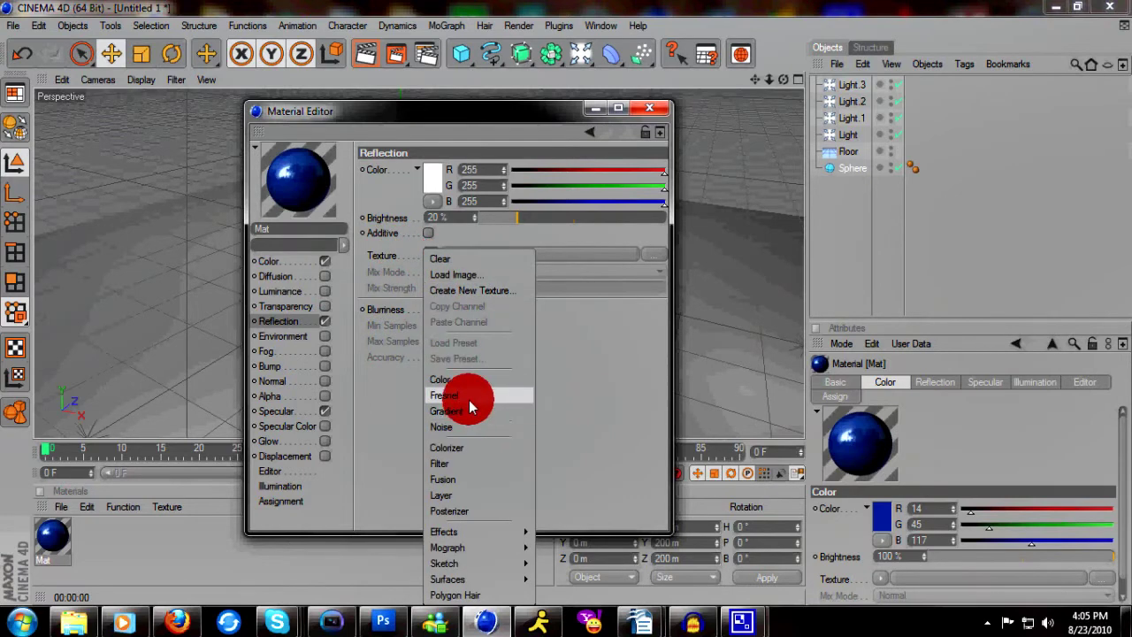
{"action": "left_click", "coordinate": [469, 395]}
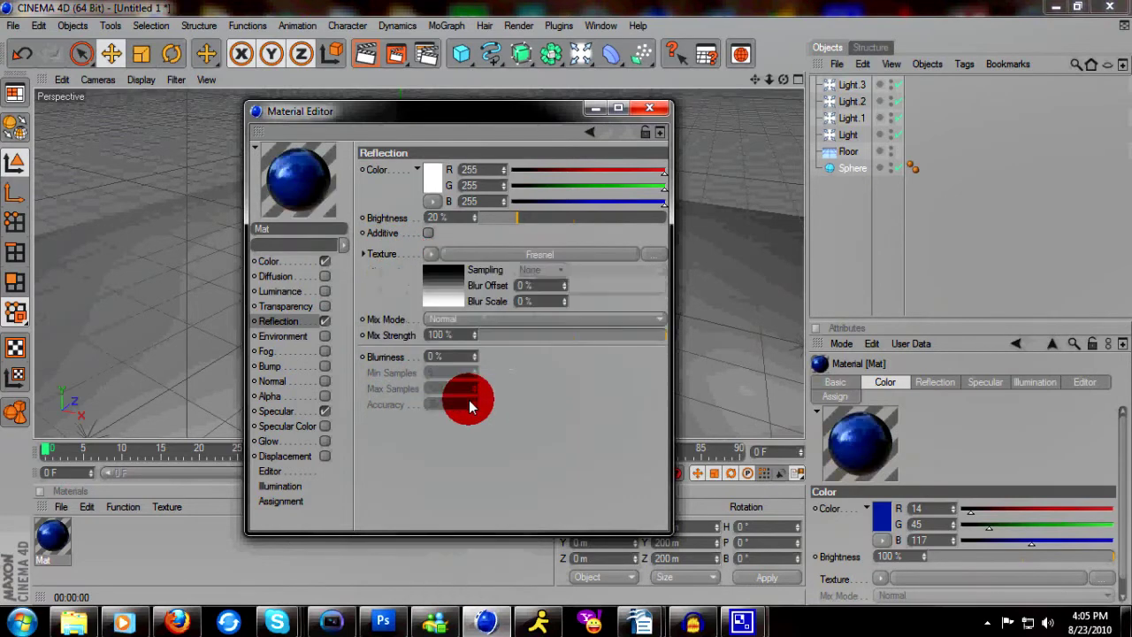
{"action": "left_click", "coordinate": [506, 333]}
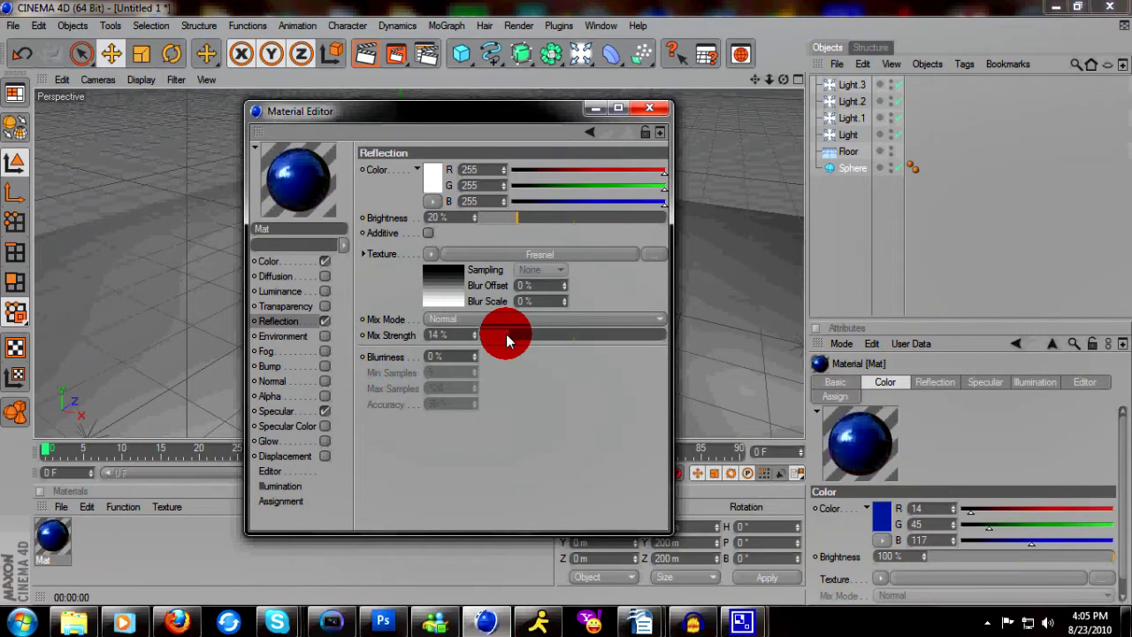
{"action": "left_click_drag", "start_coordinate": [506, 339], "coordinate": [507, 341]}
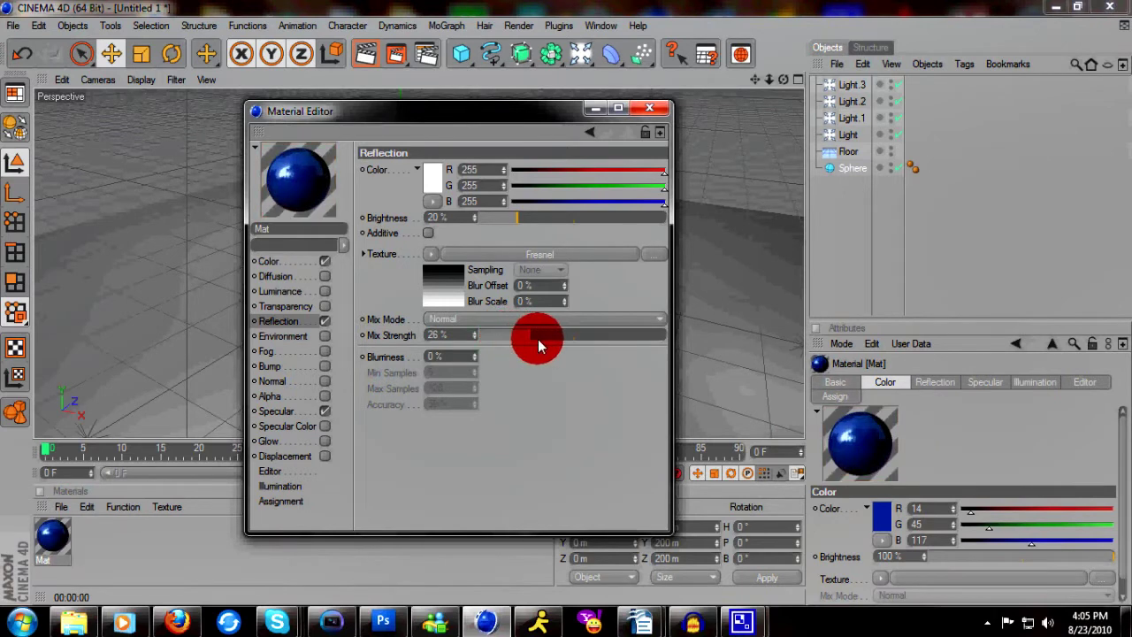
Enable Luminance at about 14% brightness and close the Material Editor
{"action": "left_click", "coordinate": [327, 292]}
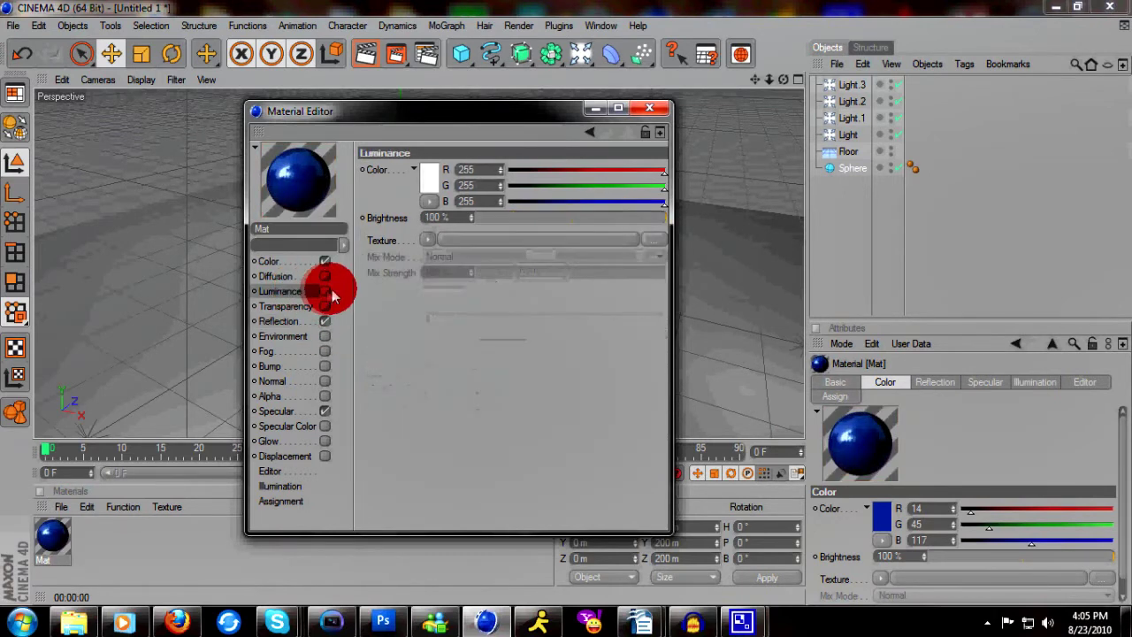
{"action": "left_click_drag", "start_coordinate": [480, 218], "coordinate": [499, 225]}
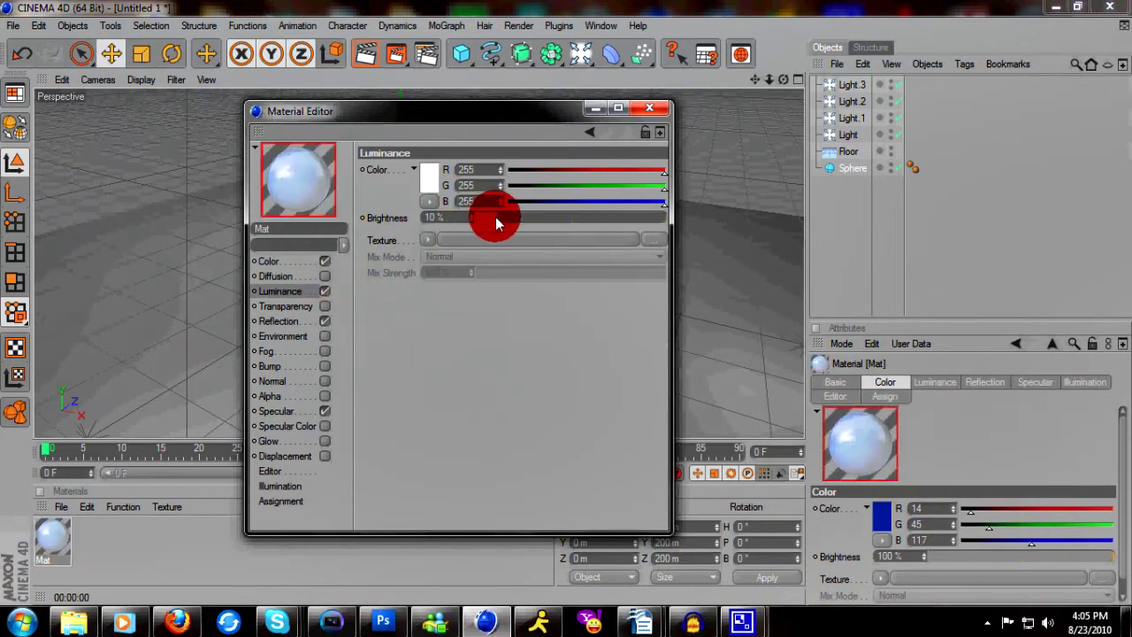
{"action": "left_click", "coordinate": [650, 107]}
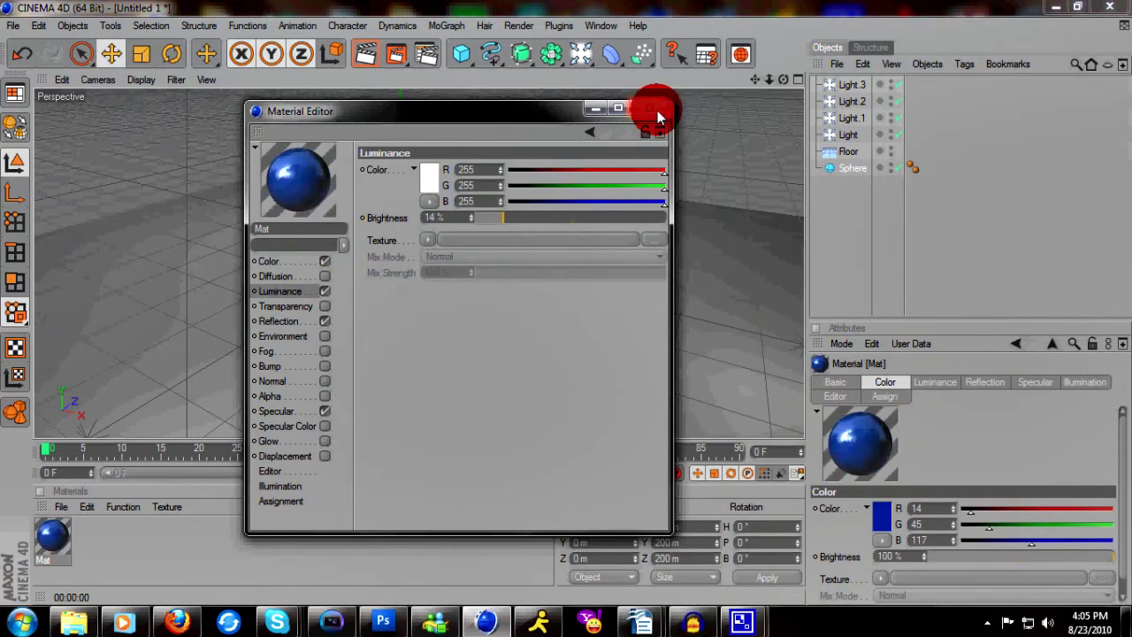
Drag Mat onto the sphere and preview-render the dark blue glossy ball twice
{"action": "left_click_drag", "start_coordinate": [46, 544], "coordinate": [398, 247]}
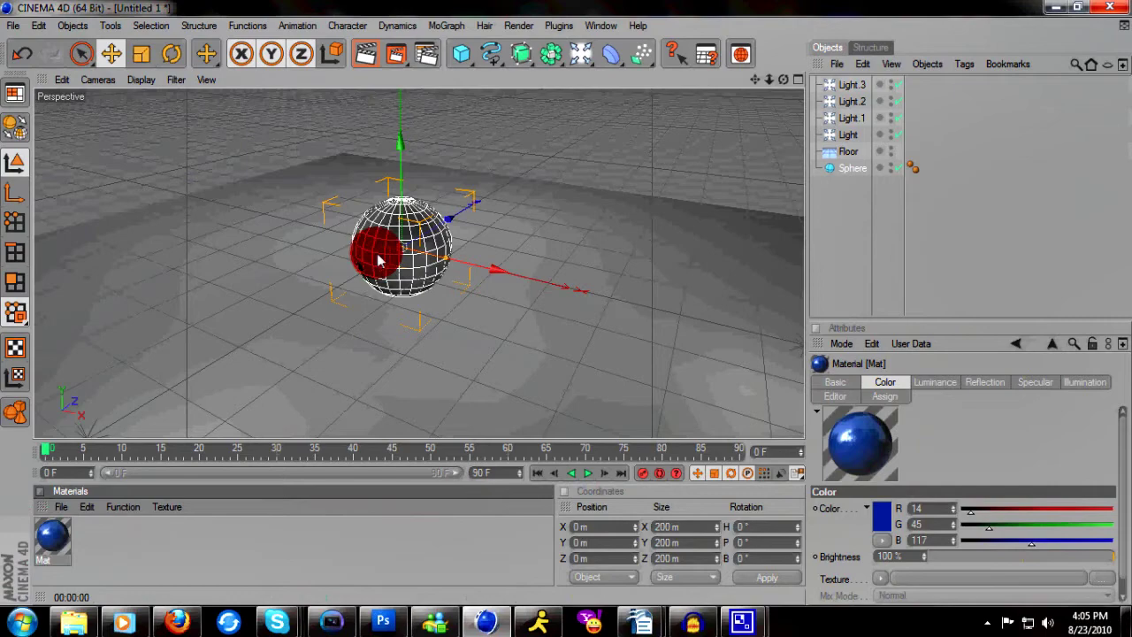
{"action": "left_click", "coordinate": [363, 55]}
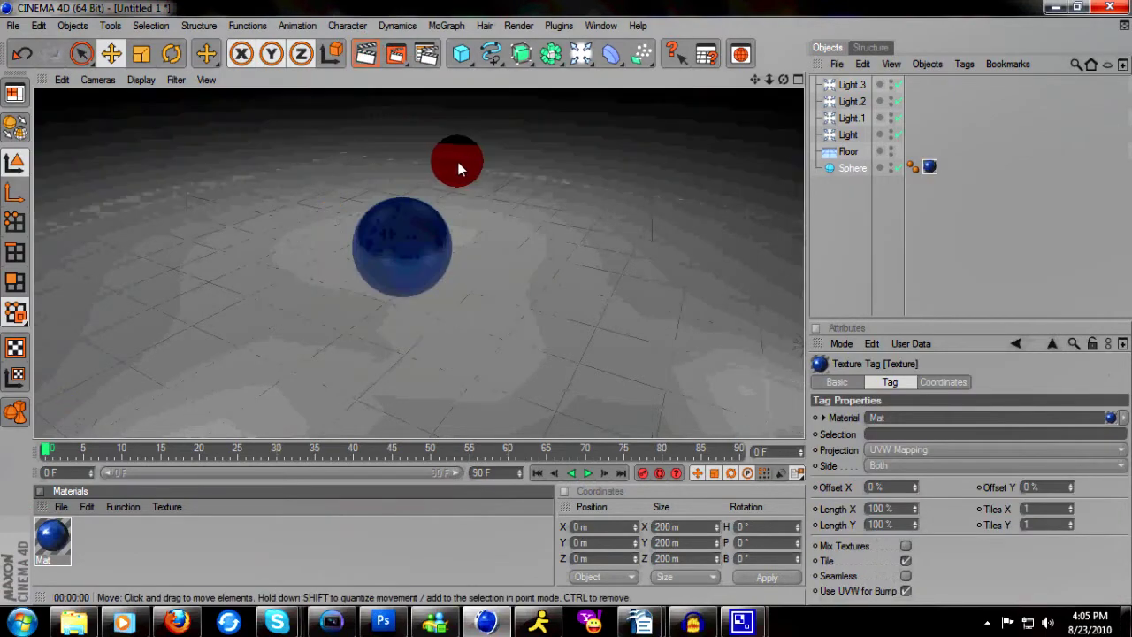
{"action": "left_click", "coordinate": [778, 79]}
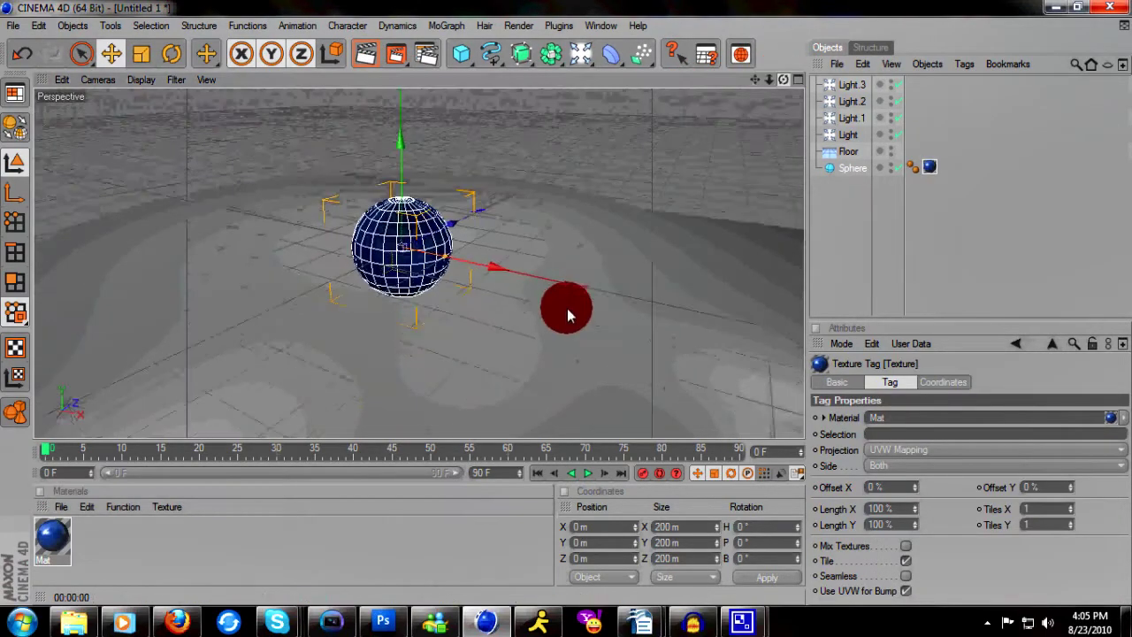
{"action": "left_click", "coordinate": [363, 55]}
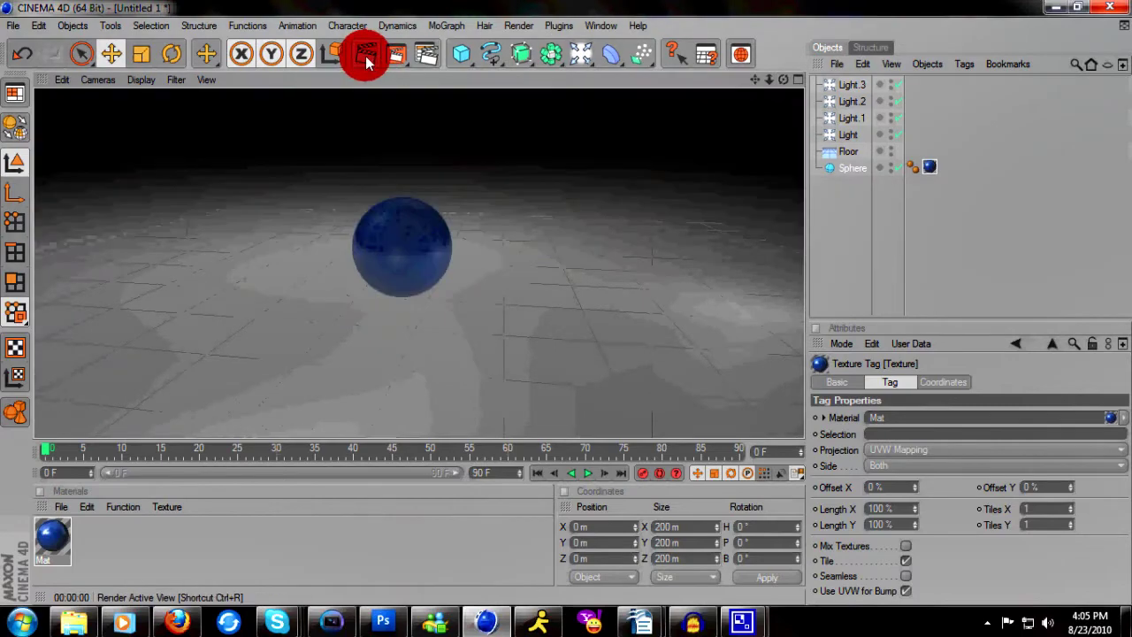
{"action": "left_click", "coordinate": [844, 151]}
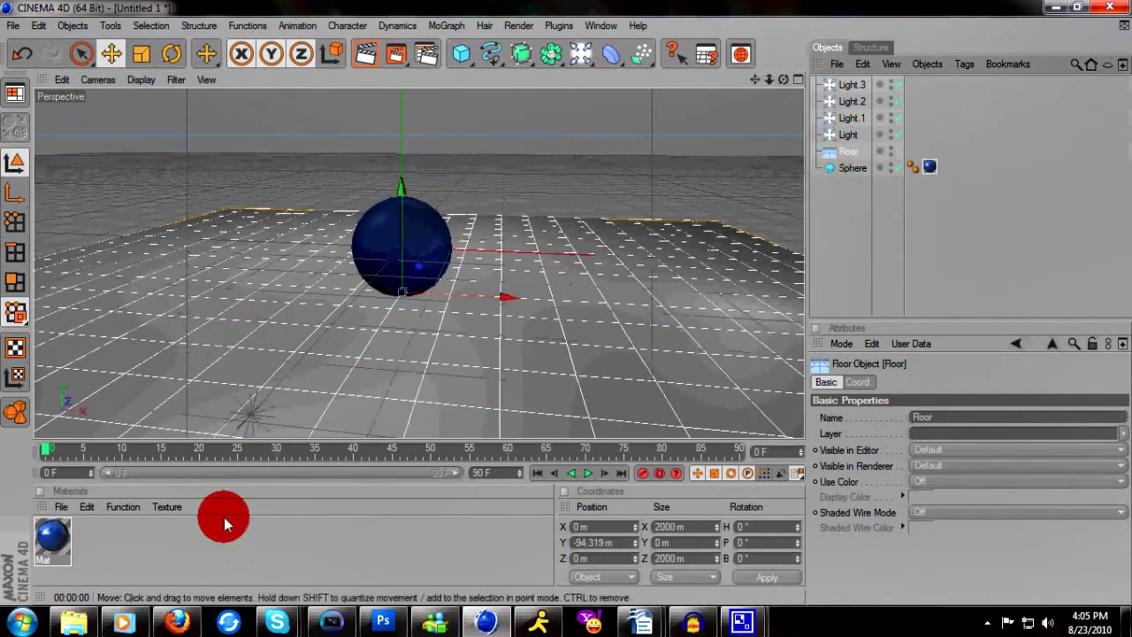
Create a second material Mat.1 and set its colour to grey 101
{"action": "double_click", "coordinate": [151, 571]}
{"action": "left_click", "coordinate": [51, 537]}
{"action": "double_click", "coordinate": [53, 541]}
{"action": "left_click", "coordinate": [428, 186]}
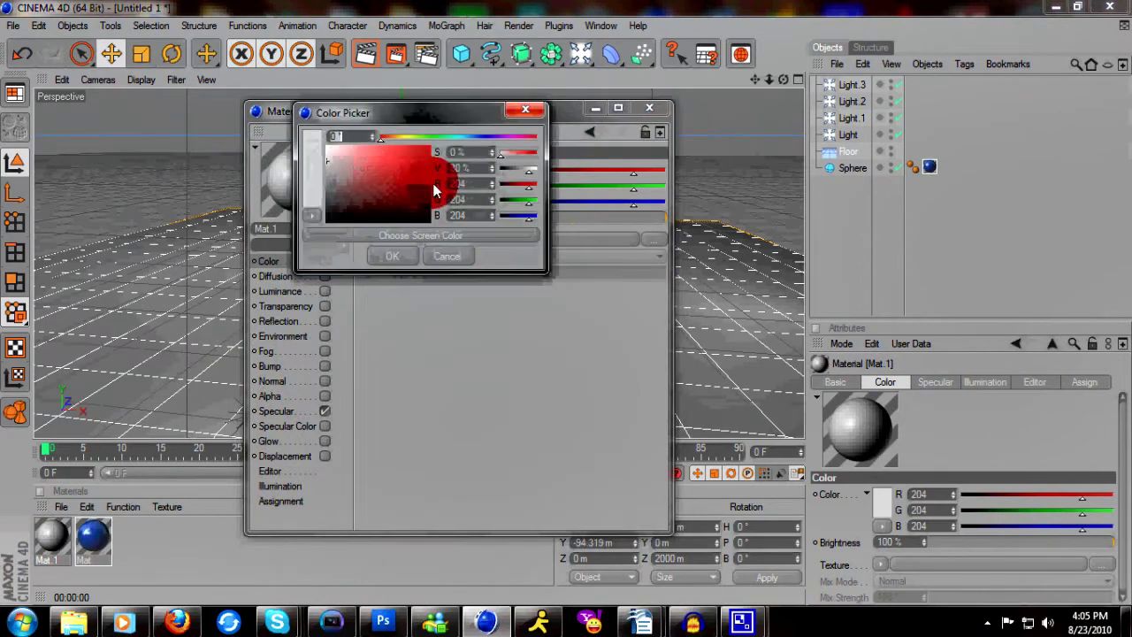
{"action": "left_click_drag", "start_coordinate": [311, 227], "coordinate": [320, 192]}
{"action": "left_click", "coordinate": [397, 265]}
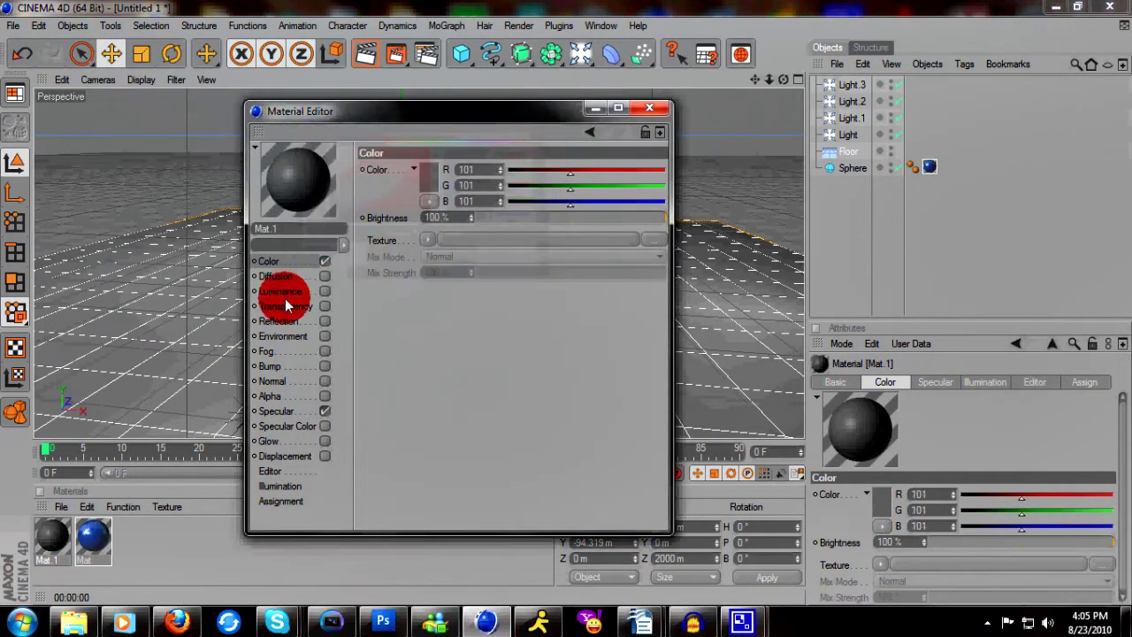
Give Mat.1 20% reflection with a Fresnel shader at about 21% mix strength
{"action": "left_click", "coordinate": [282, 320]}
{"action": "left_click", "coordinate": [324, 321]}
{"action": "left_click", "coordinate": [513, 219]}
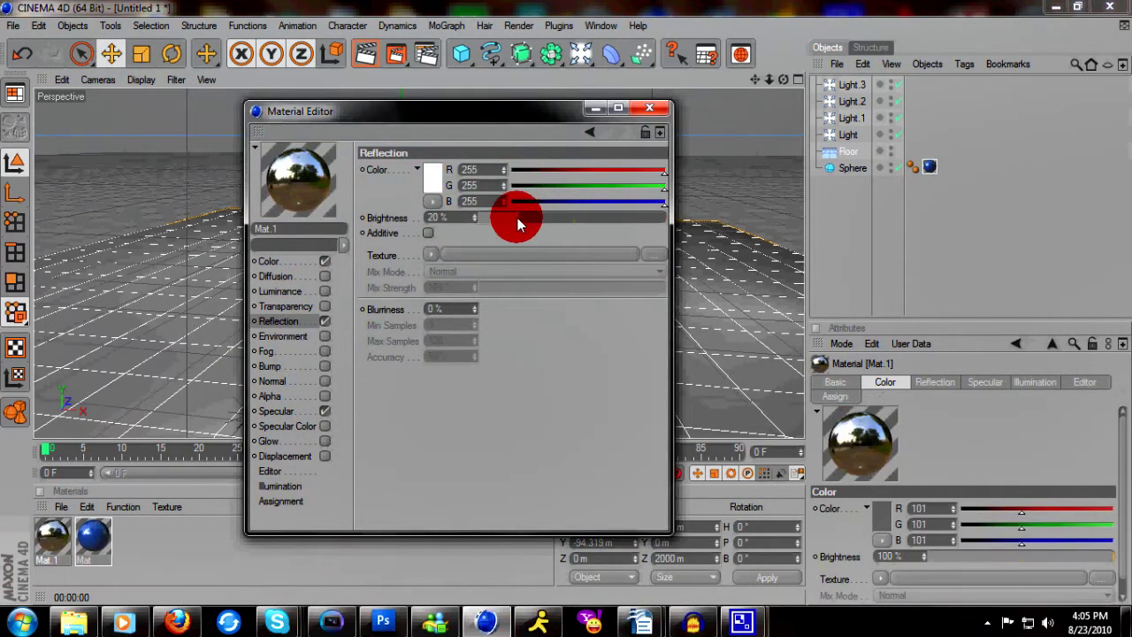
{"action": "left_click", "coordinate": [430, 254]}
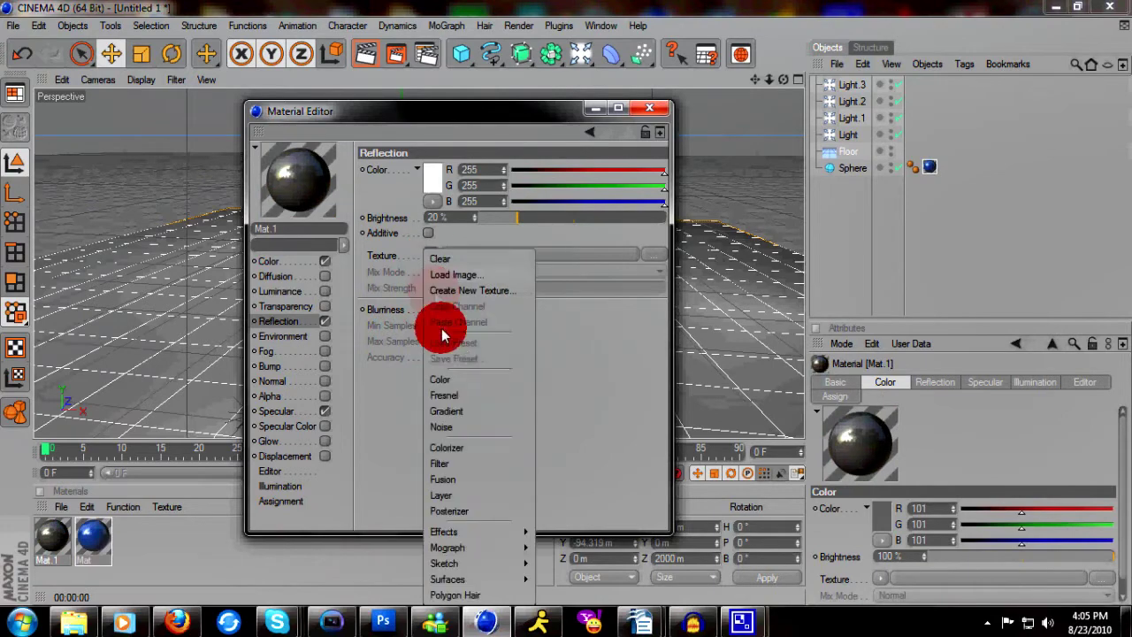
{"action": "left_click", "coordinate": [442, 385]}
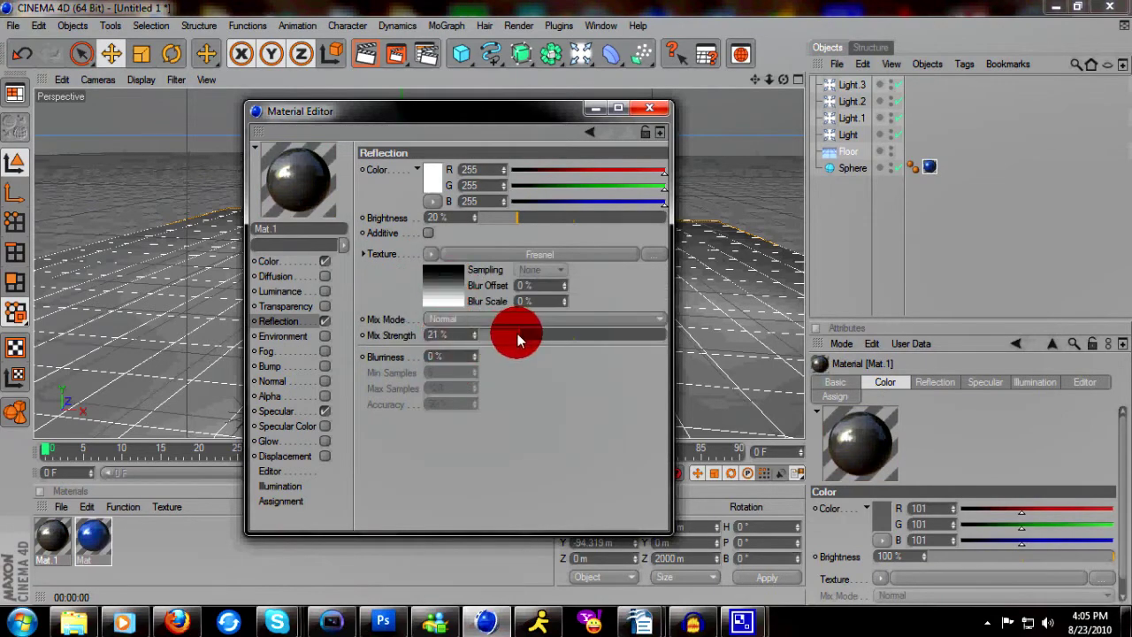
{"action": "left_click_drag", "start_coordinate": [517, 336], "coordinate": [511, 335]}
Apply Mat.1 to the floor and preview-render from two angles showing the sphere's reflection
{"action": "left_click", "coordinate": [649, 108]}
{"action": "left_click_drag", "start_coordinate": [52, 537], "coordinate": [243, 351]}
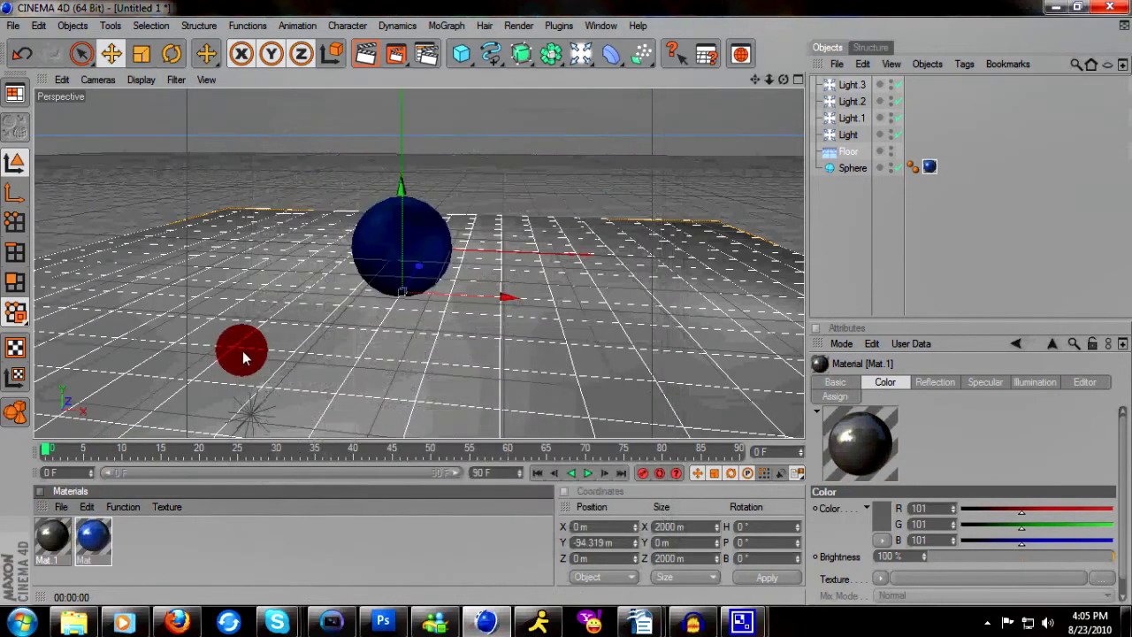
{"action": "left_click", "coordinate": [367, 57]}
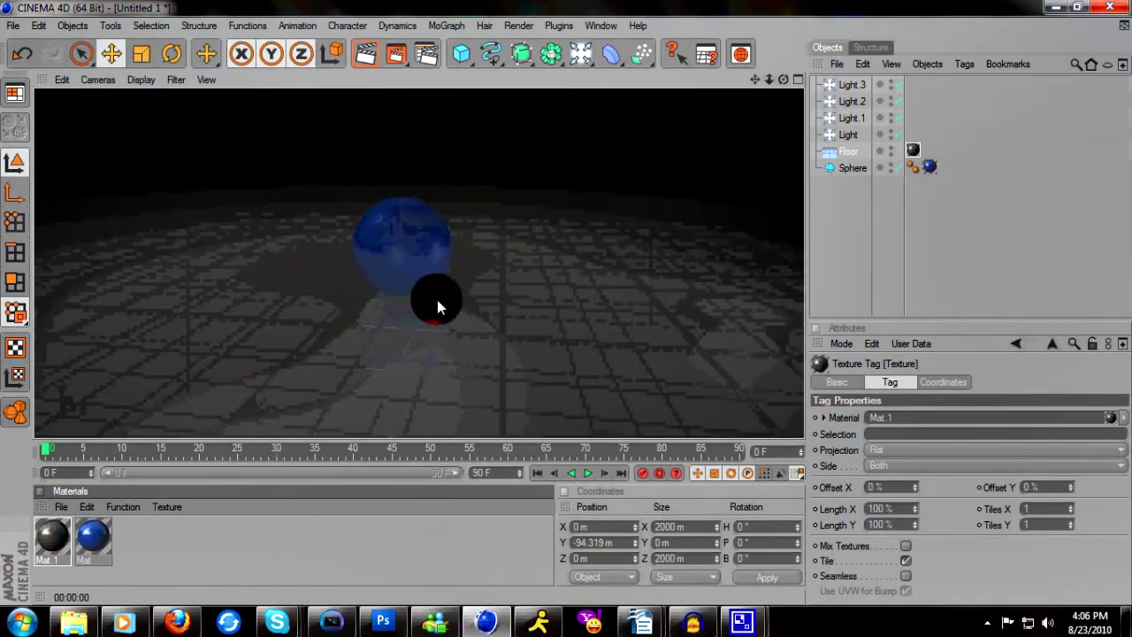
{"action": "left_click", "coordinate": [785, 80]}
{"action": "left_click_drag", "start_coordinate": [784, 79], "coordinate": [566, 302]}
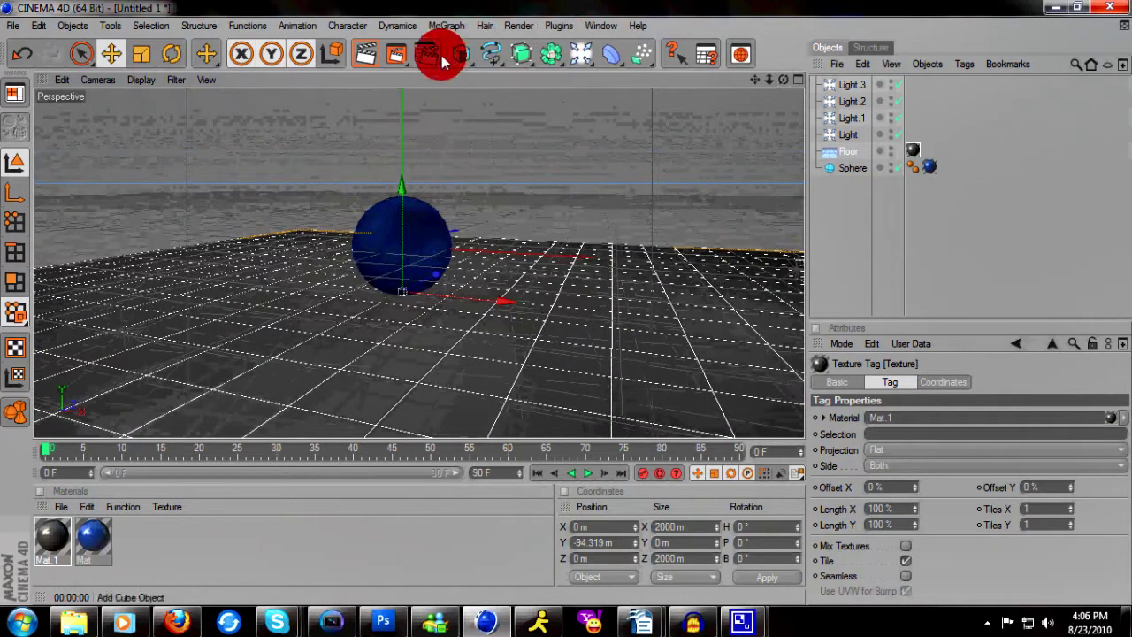
{"action": "left_click", "coordinate": [362, 56]}
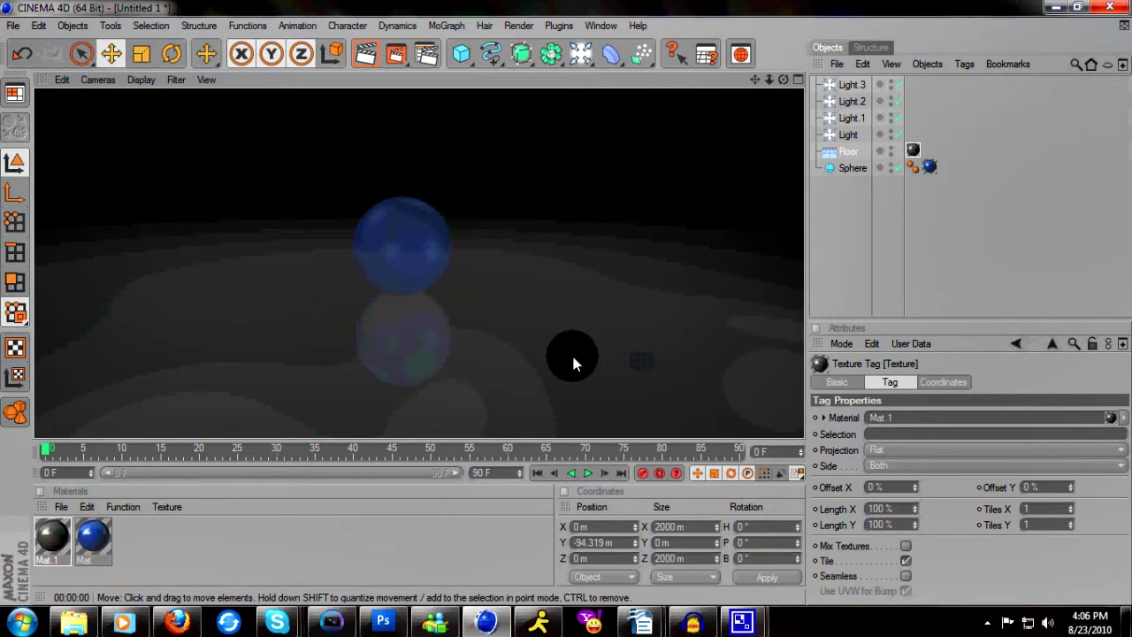
{"action": "left_click", "coordinate": [837, 230]}
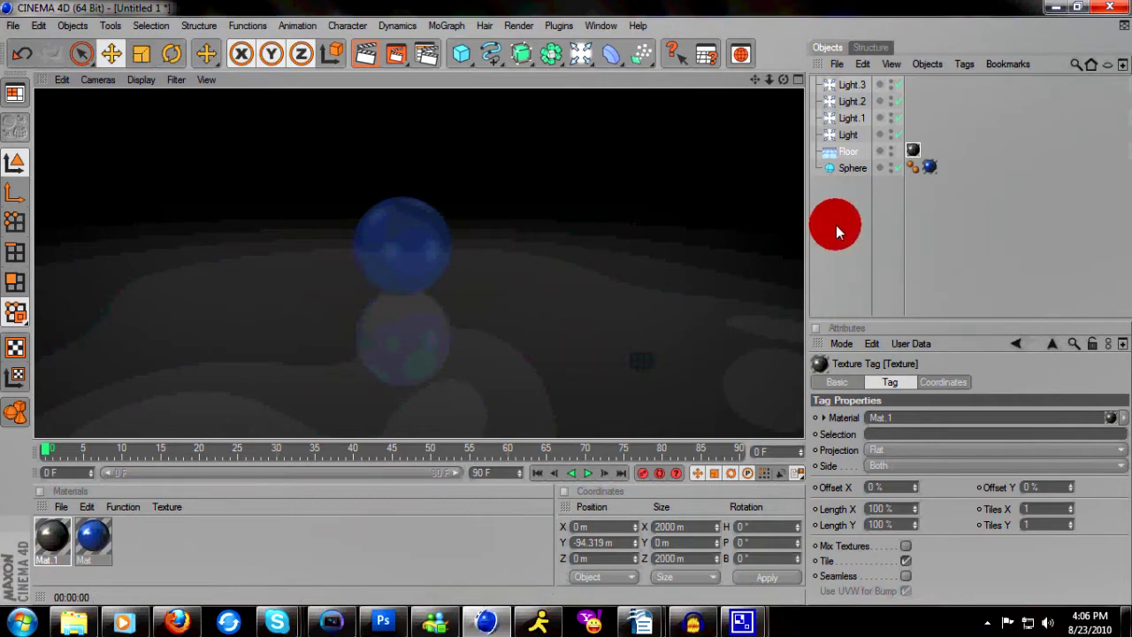
{"action": "left_click", "coordinate": [560, 298]}
Add a Sky object to the scene
{"action": "left_click", "coordinate": [665, 217]}
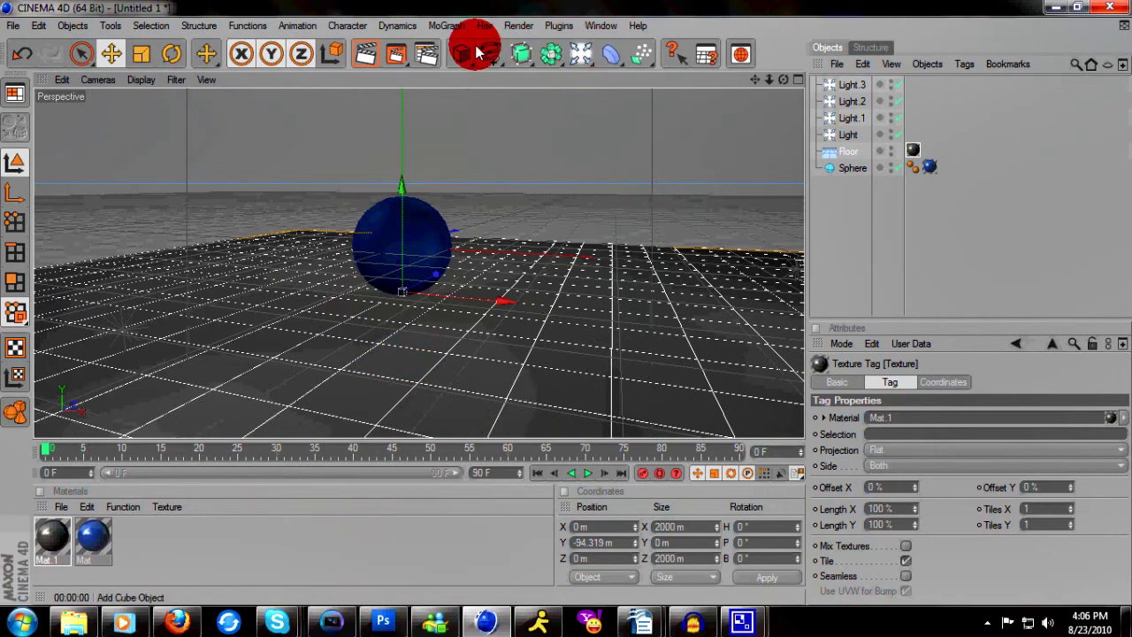
{"action": "left_click_drag", "start_coordinate": [477, 53], "coordinate": [844, 133]}
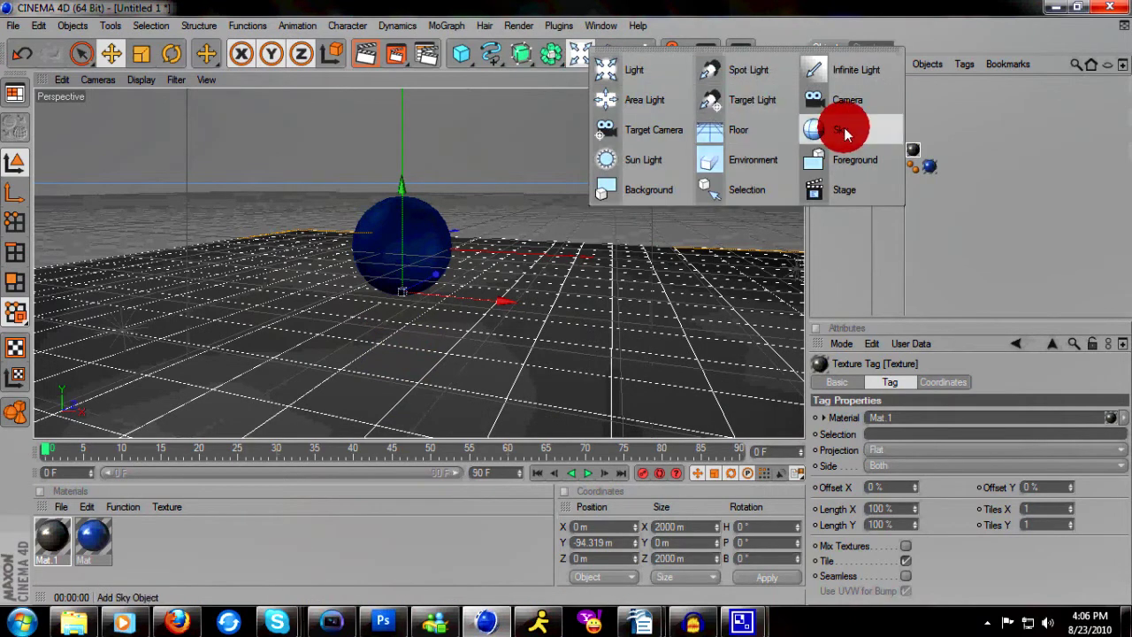
{"action": "left_click_drag", "start_coordinate": [844, 132], "coordinate": [842, 128]}
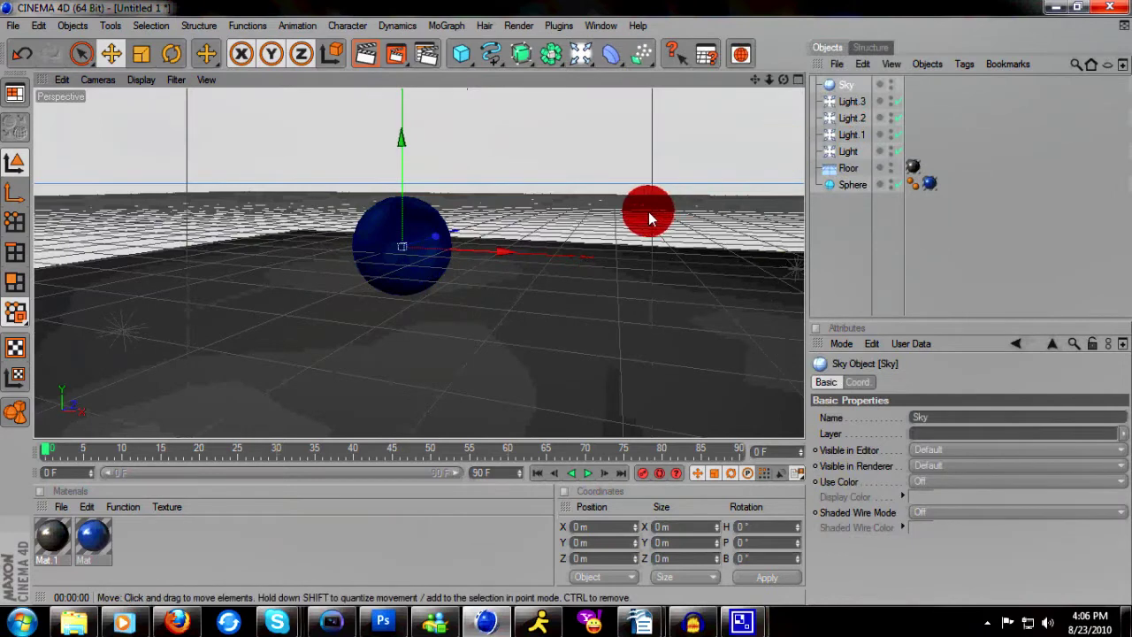
Render with the sky, orbit around the sphere, and render its floor reflection again
{"action": "left_click", "coordinate": [367, 55]}
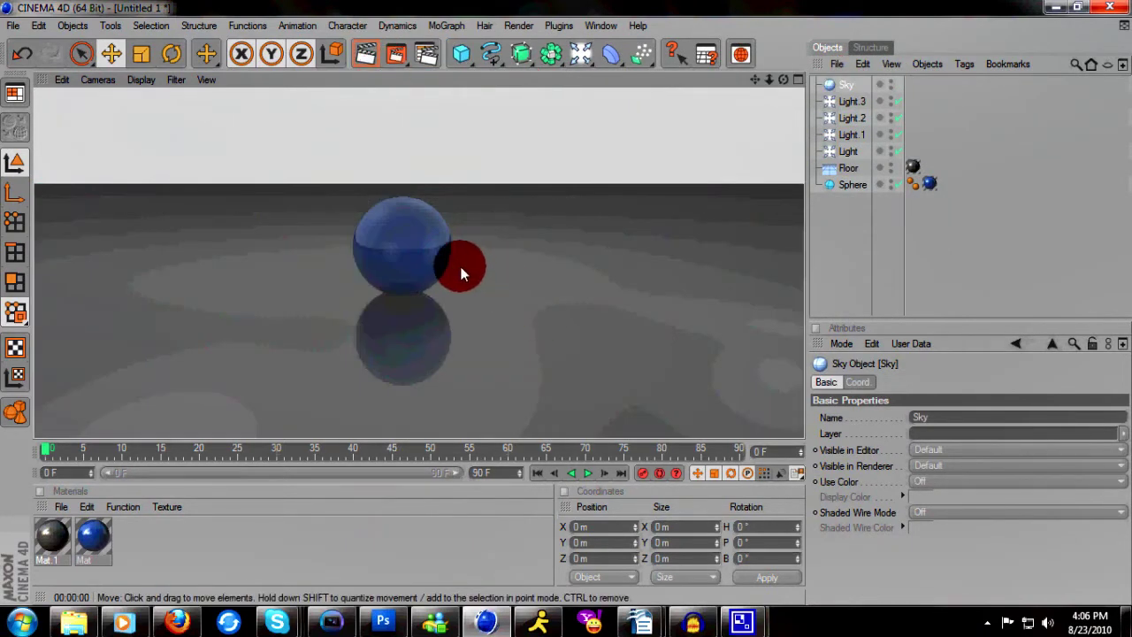
{"action": "left_click", "coordinate": [771, 78]}
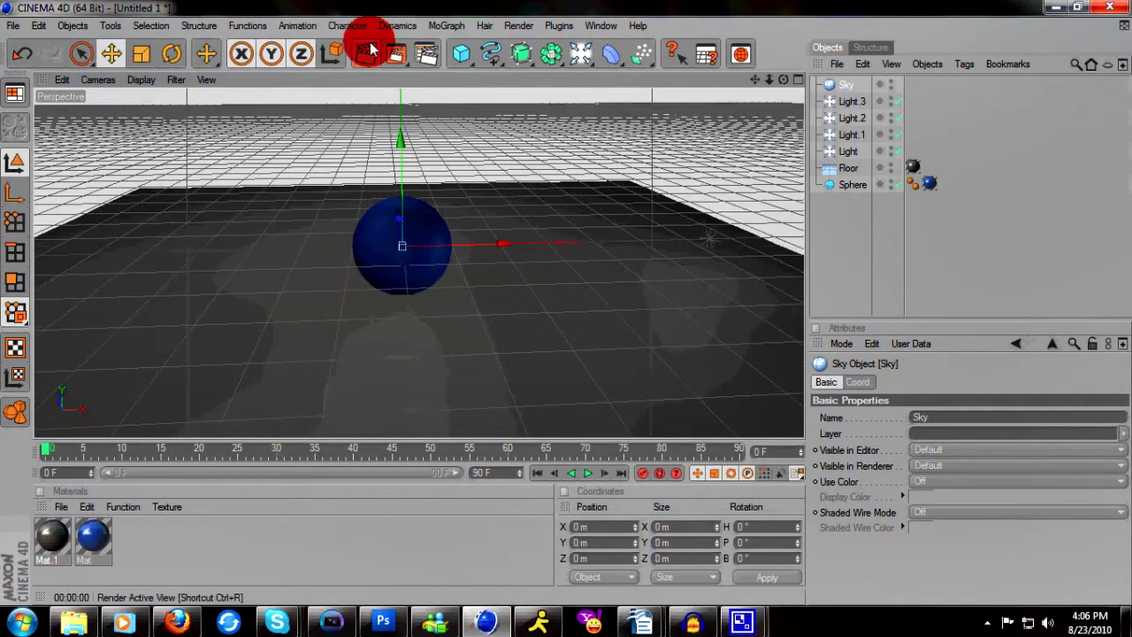
{"action": "left_click", "coordinate": [366, 55]}
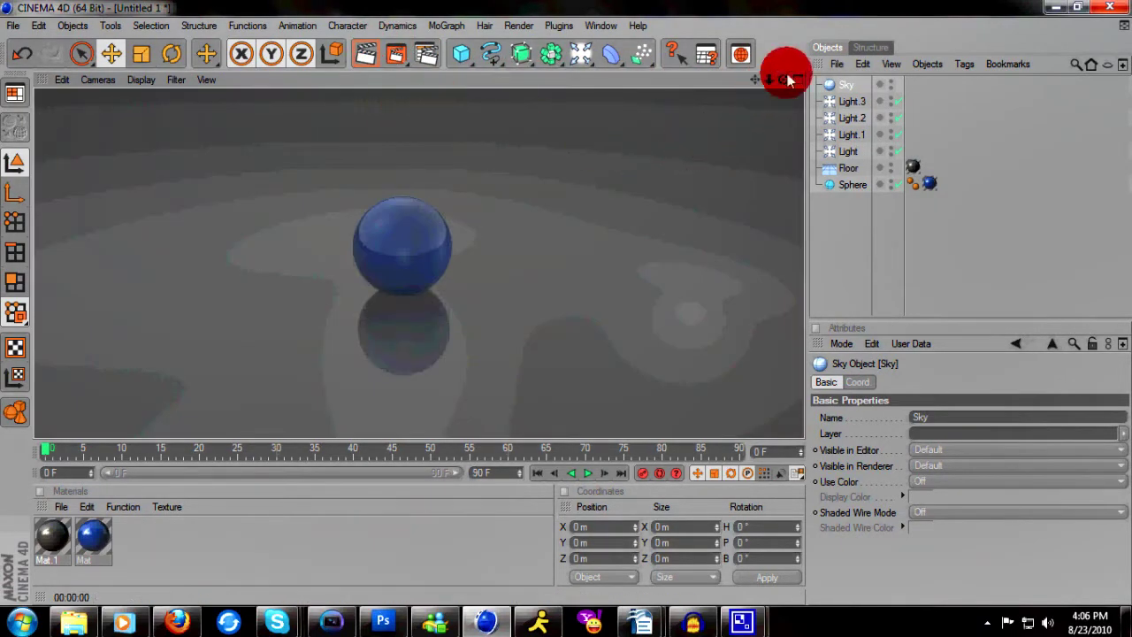
{"action": "left_click", "coordinate": [770, 78]}
{"action": "left_click_drag", "start_coordinate": [575, 309], "coordinate": [554, 309], "text": "alt"}
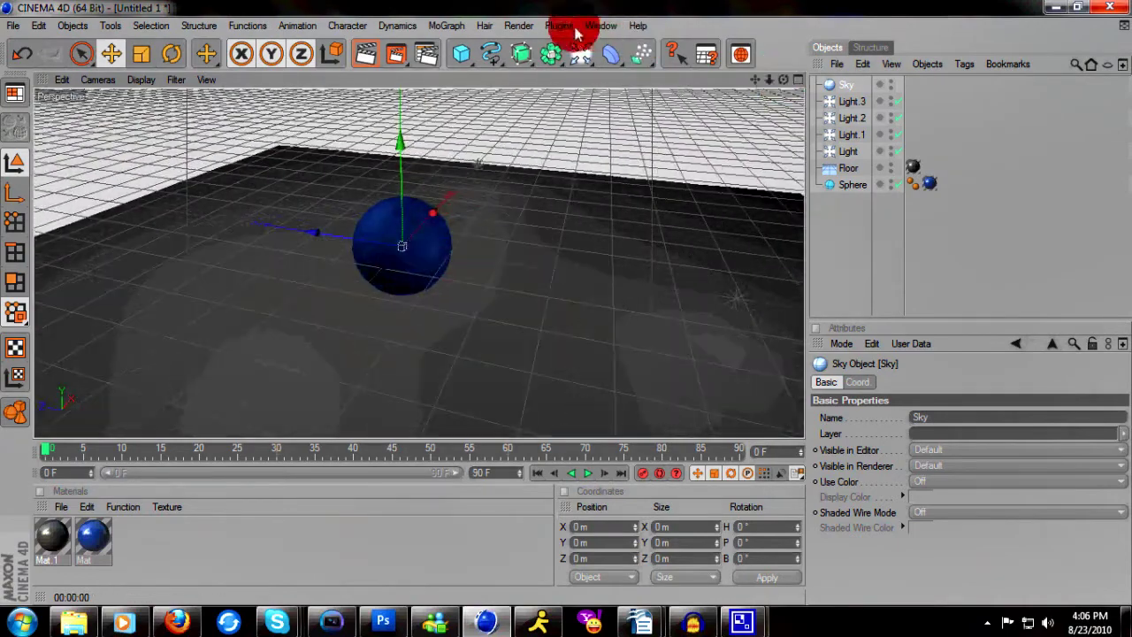
{"action": "left_click", "coordinate": [371, 55]}
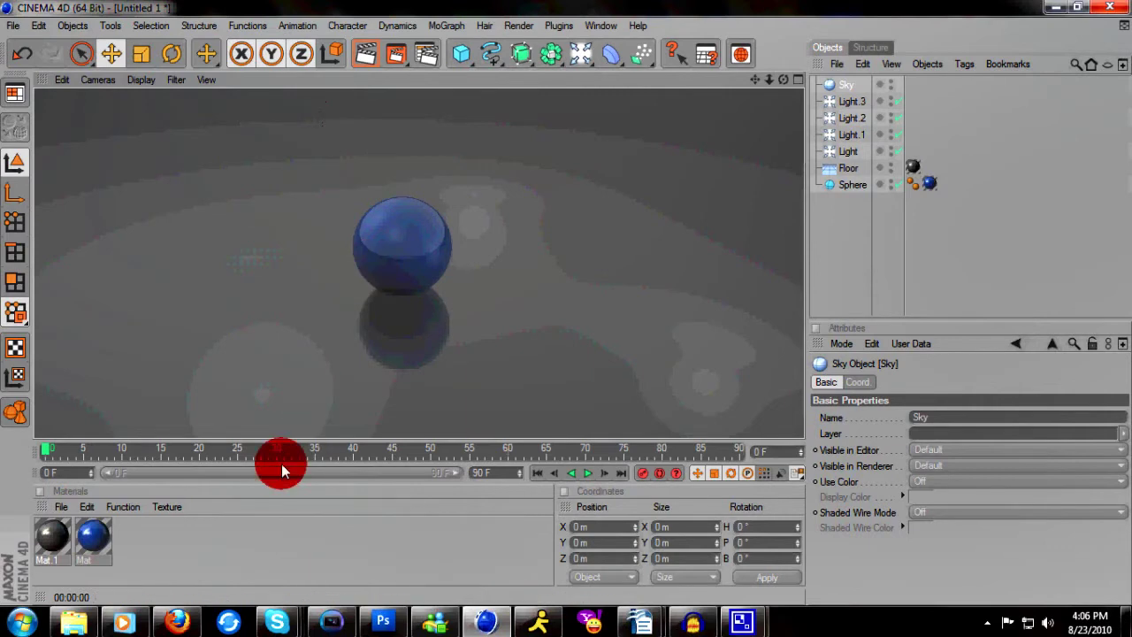
{"action": "mouse_move", "coordinate": [741, 623]}
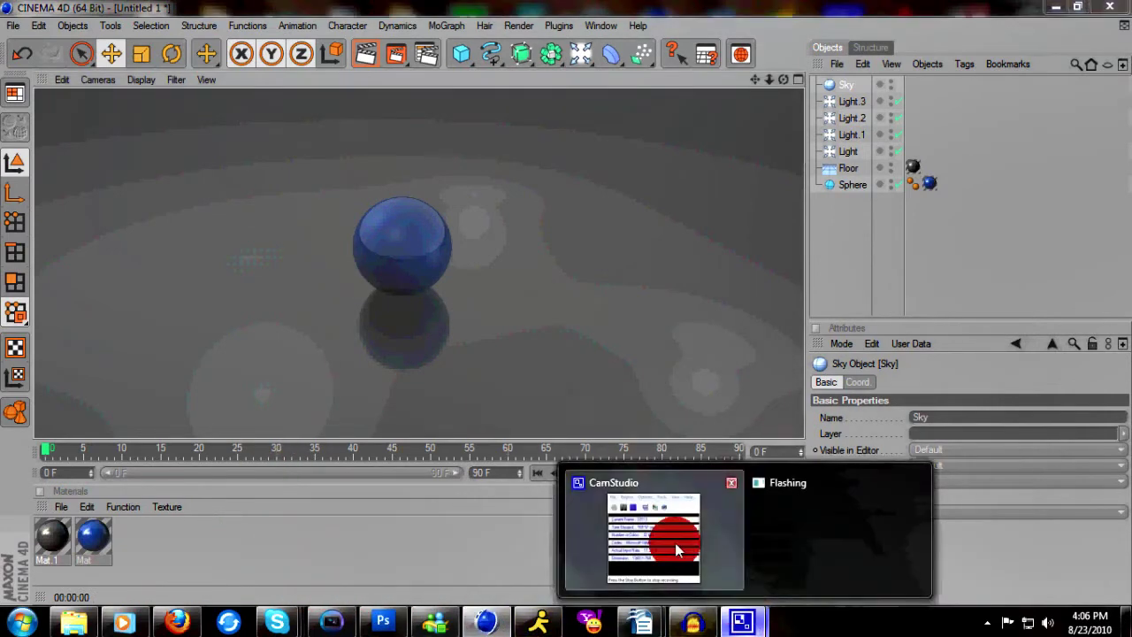
Move the CamStudio recorder window aside and return to Cinema 4D
{"action": "left_click", "coordinate": [670, 538]}
{"action": "left_click_drag", "start_coordinate": [249, 175], "coordinate": [377, 133]}
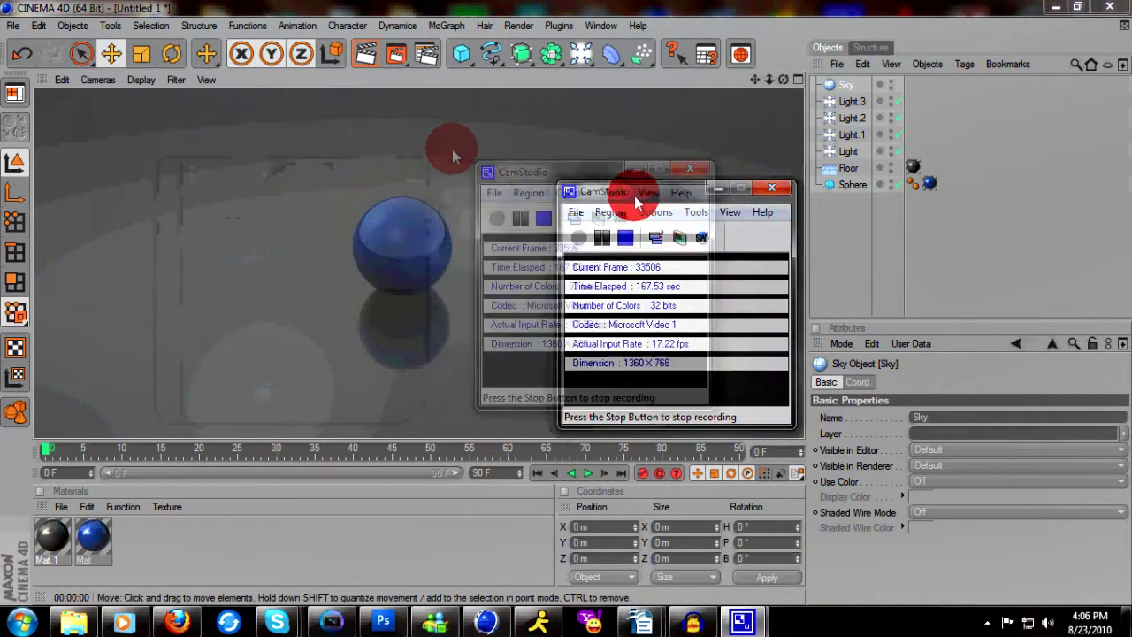
{"action": "left_click", "coordinate": [485, 622]}
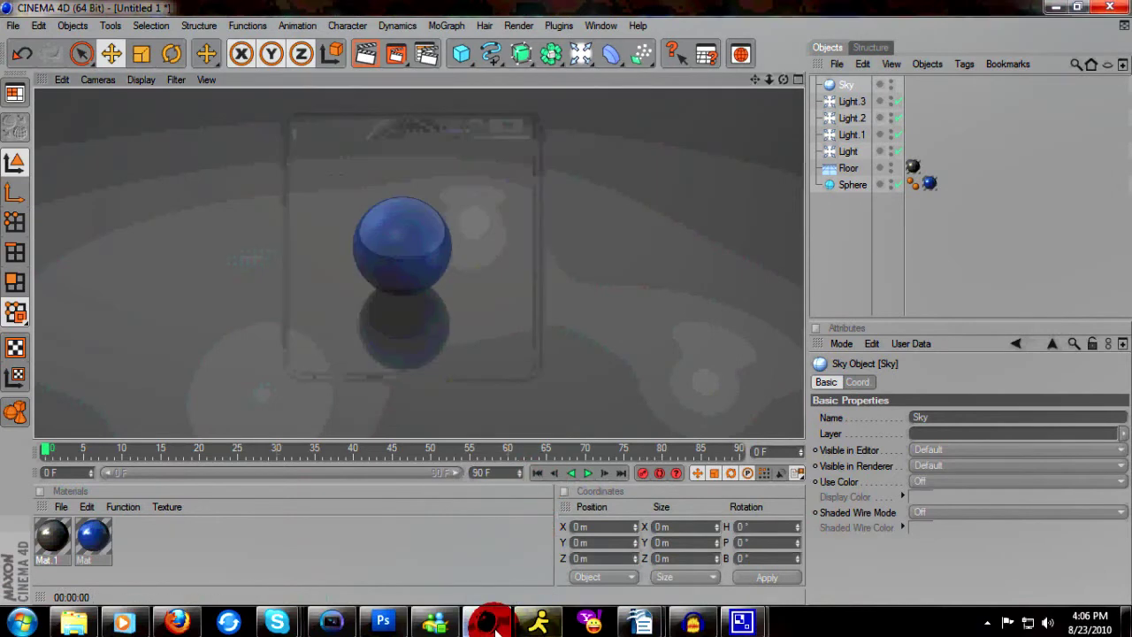
Bring the CamStudio recorder window up over the Audacity recording
{"action": "mouse_move", "coordinate": [692, 622]}
{"action": "left_click", "coordinate": [690, 561]}
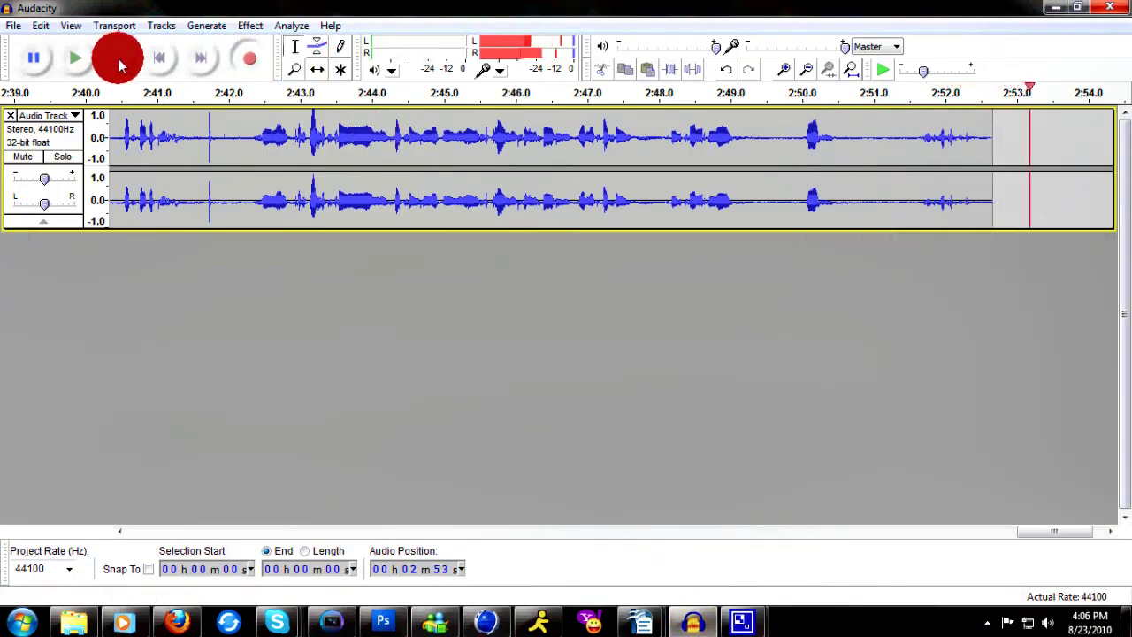
{"action": "left_click", "coordinate": [741, 623]}
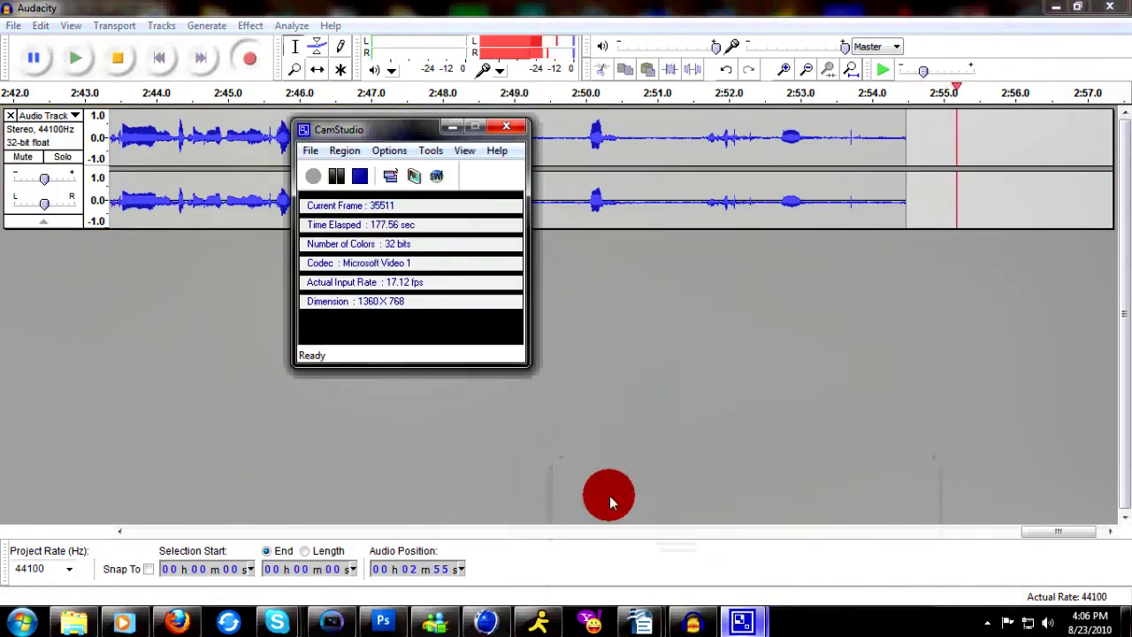